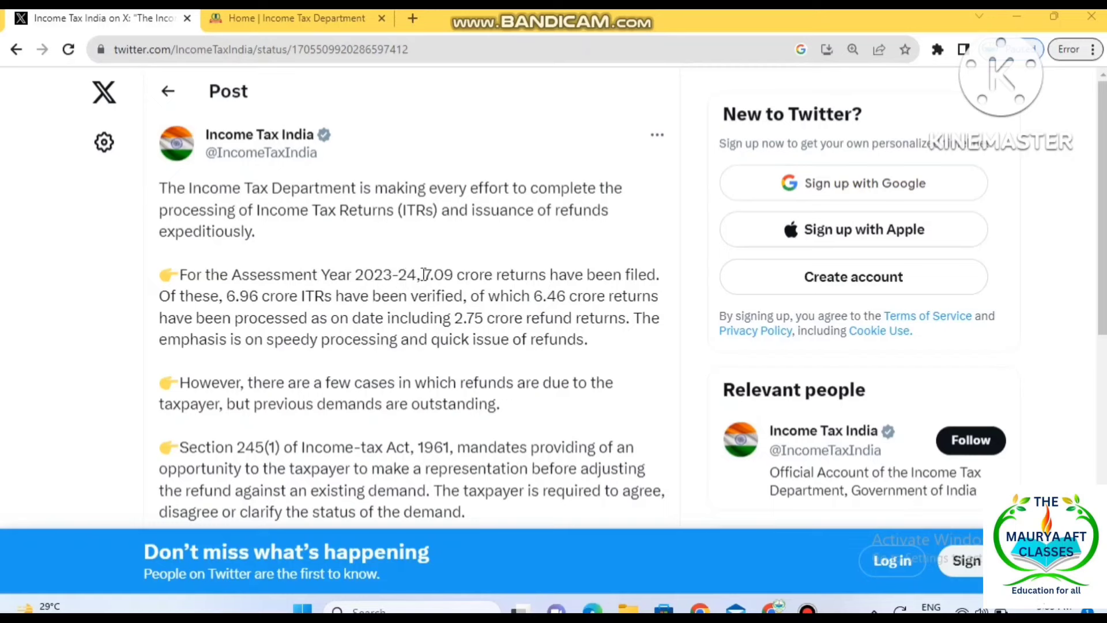
# Step: Highlight the Assessment Year 2023-24 figures for filed, verified, processed and refund returns in the Income Tax India post
pyautogui.moveTo(425, 278); pyautogui.dragTo(456, 275)
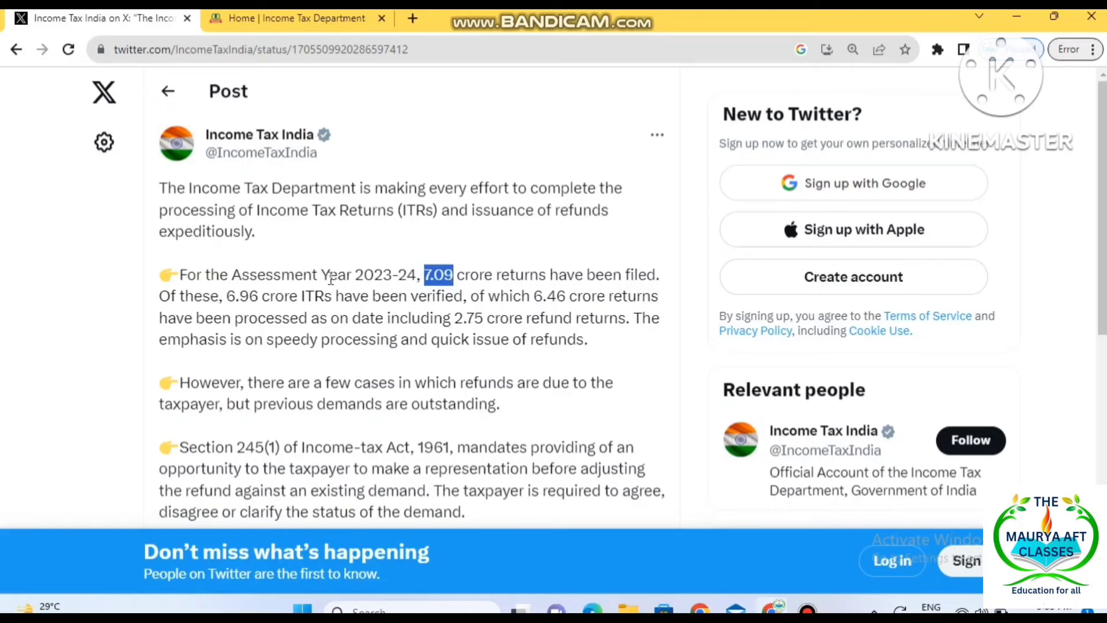
pyautogui.moveTo(229, 297); pyautogui.dragTo(468, 298)
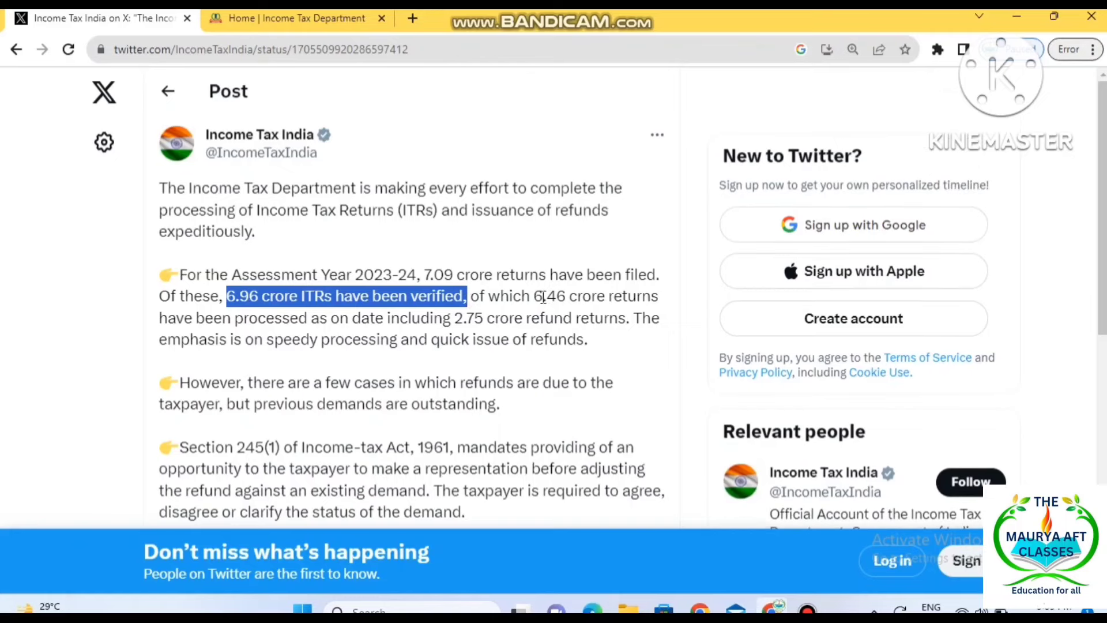
pyautogui.moveTo(533, 295); pyautogui.dragTo(591, 298)
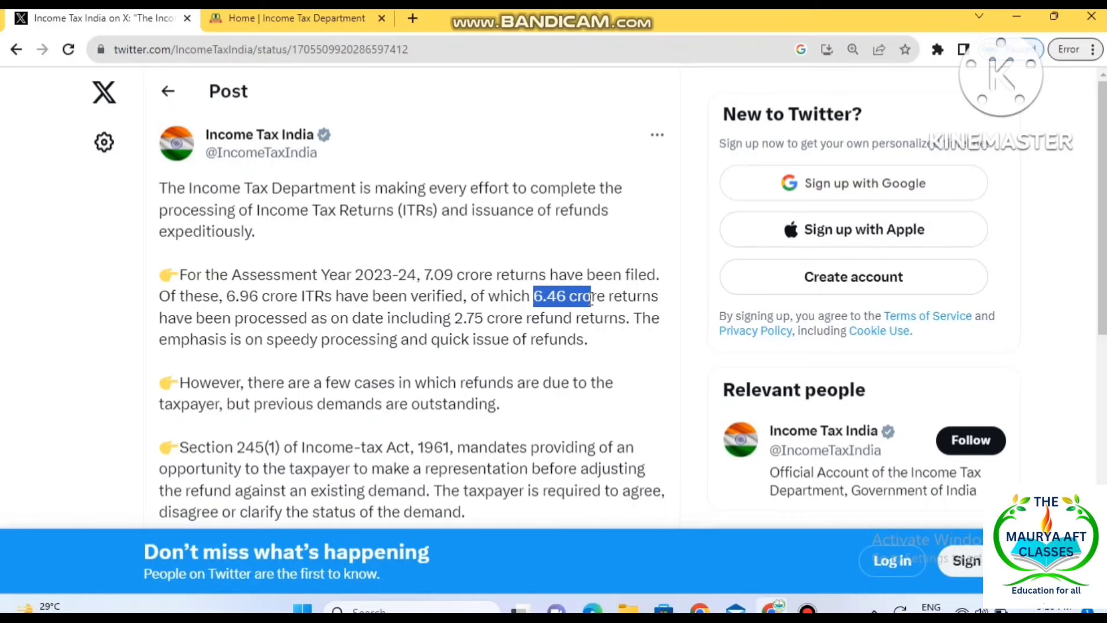
pyautogui.click(452, 312)
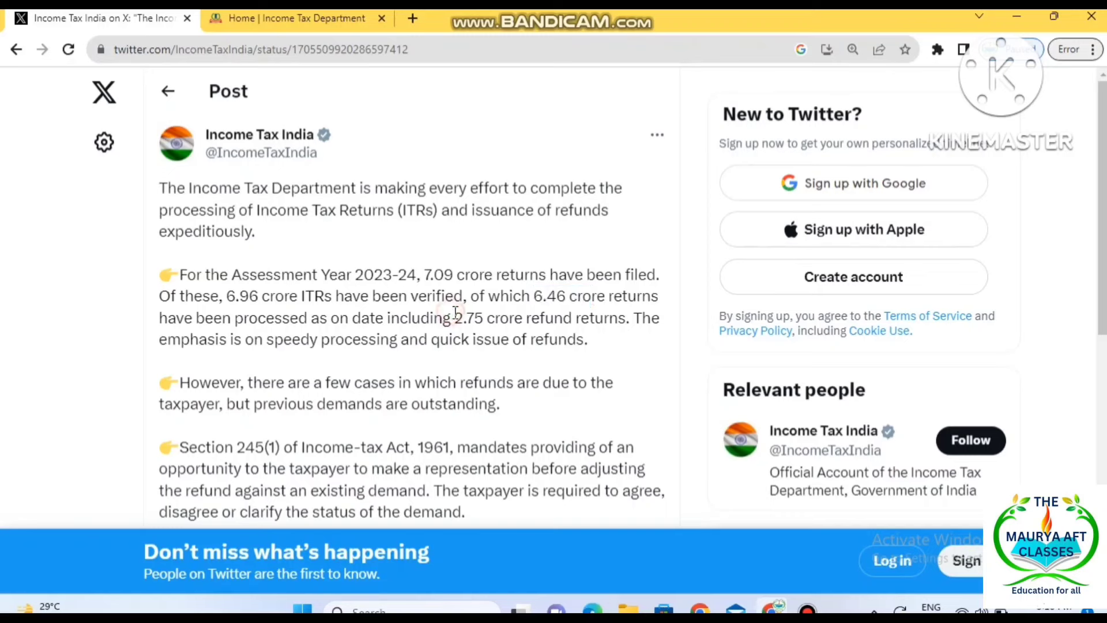
pyautogui.moveTo(456, 312); pyautogui.dragTo(490, 317)
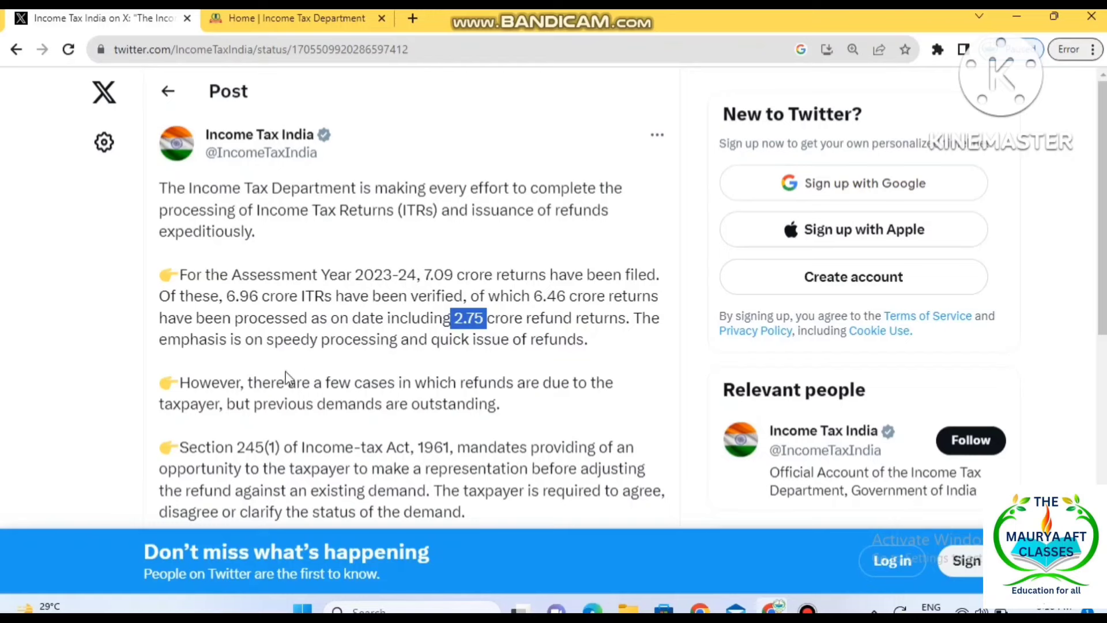
# Step: Highlight the post's passages on refunds with outstanding demands, Section 245(1) and the response required from the taxpayer
pyautogui.moveTo(261, 381); pyautogui.dragTo(503, 414)
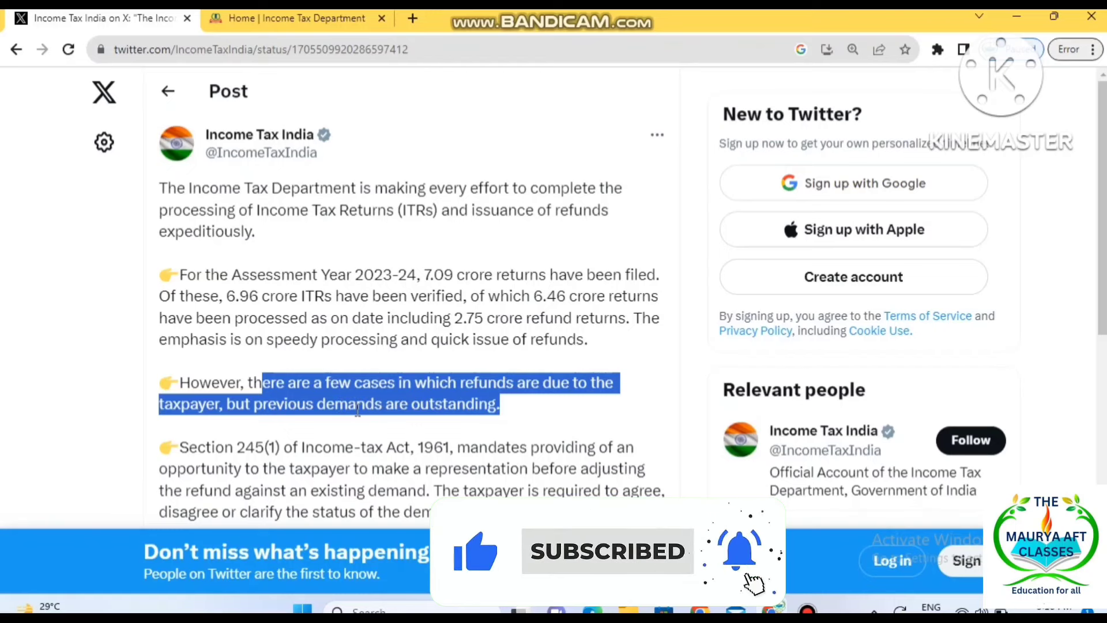
pyautogui.click(413, 427)
pyautogui.scroll(-5, 413, 427)
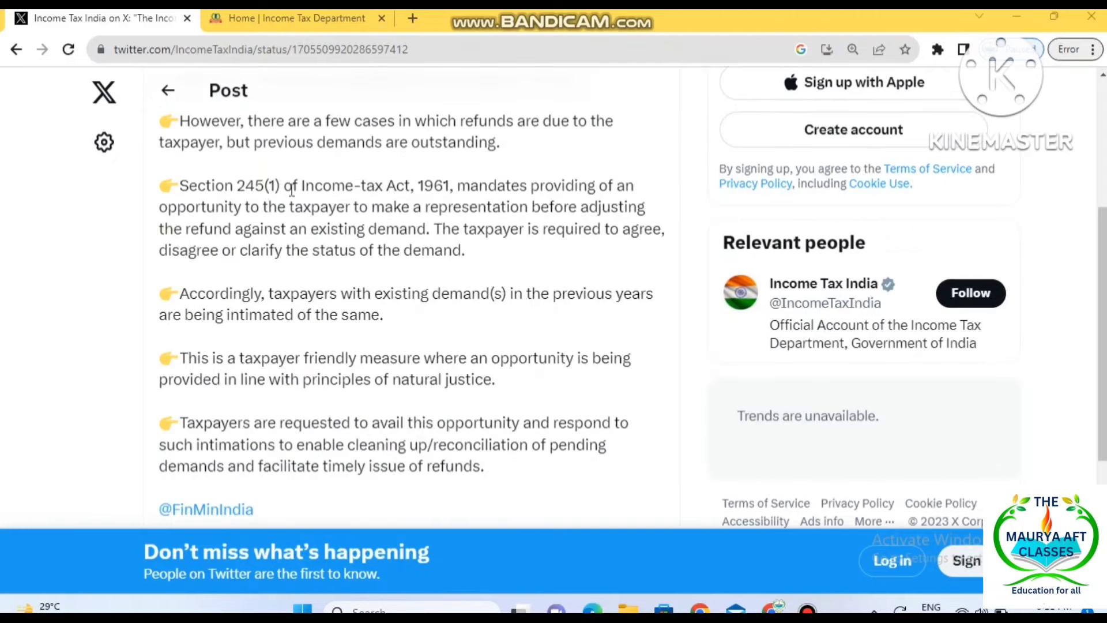
pyautogui.click(182, 182)
pyautogui.moveTo(182, 181); pyautogui.dragTo(444, 193)
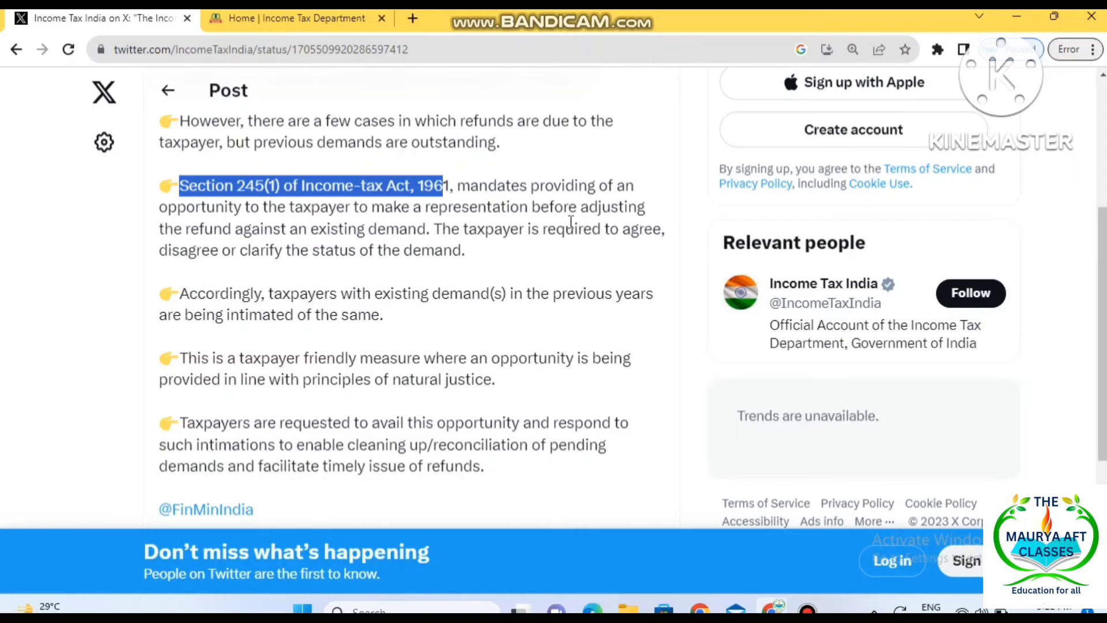
pyautogui.moveTo(495, 229); pyautogui.dragTo(433, 229)
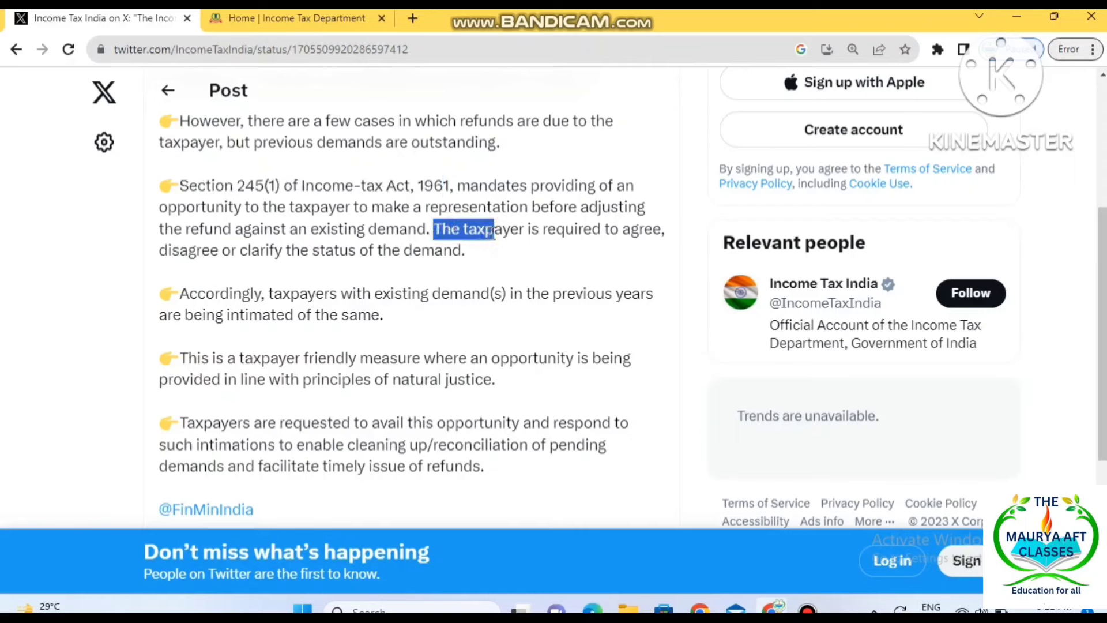
pyautogui.click(443, 231)
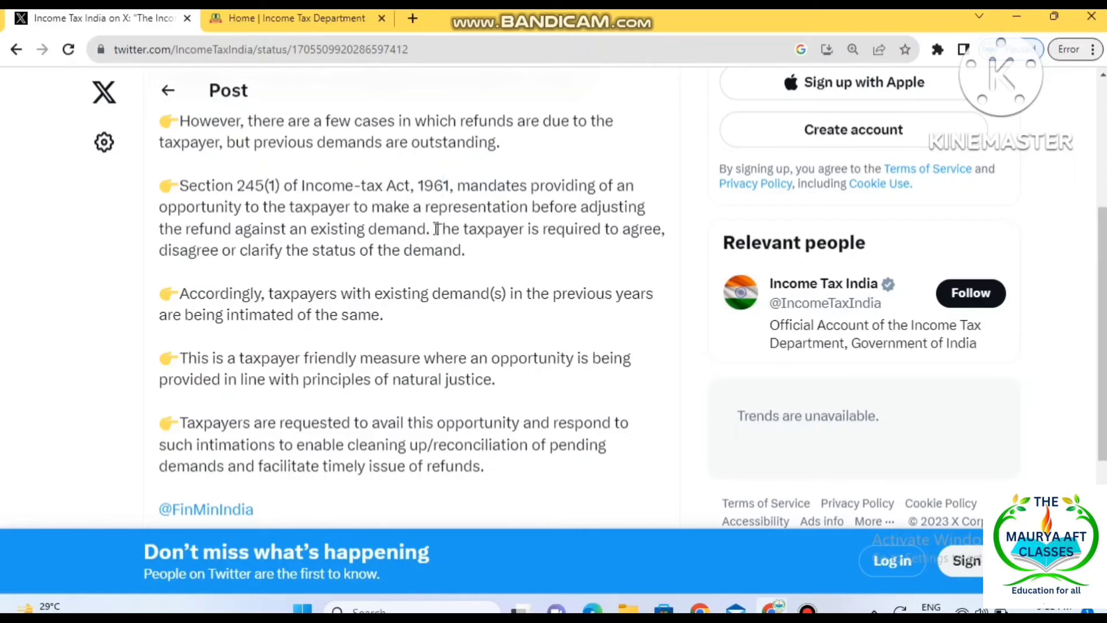
pyautogui.moveTo(435, 229); pyautogui.dragTo(472, 259)
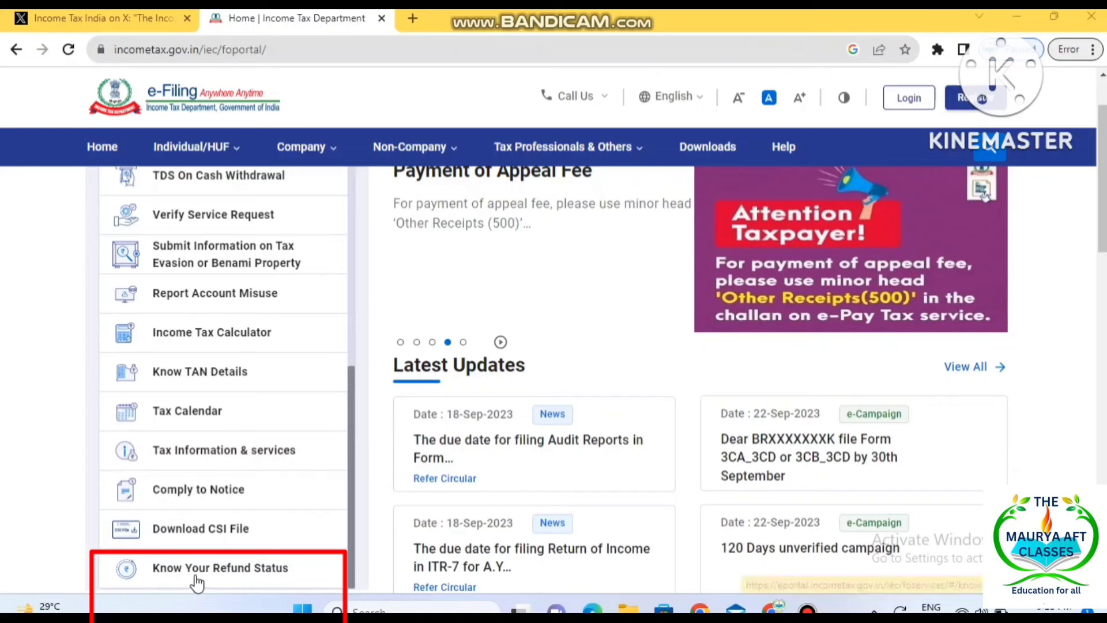
# Step: Open the Know Your Refund Status service on the e-Filing portal and inspect its assessment year options and mobile number field
pyautogui.click(259, 570)
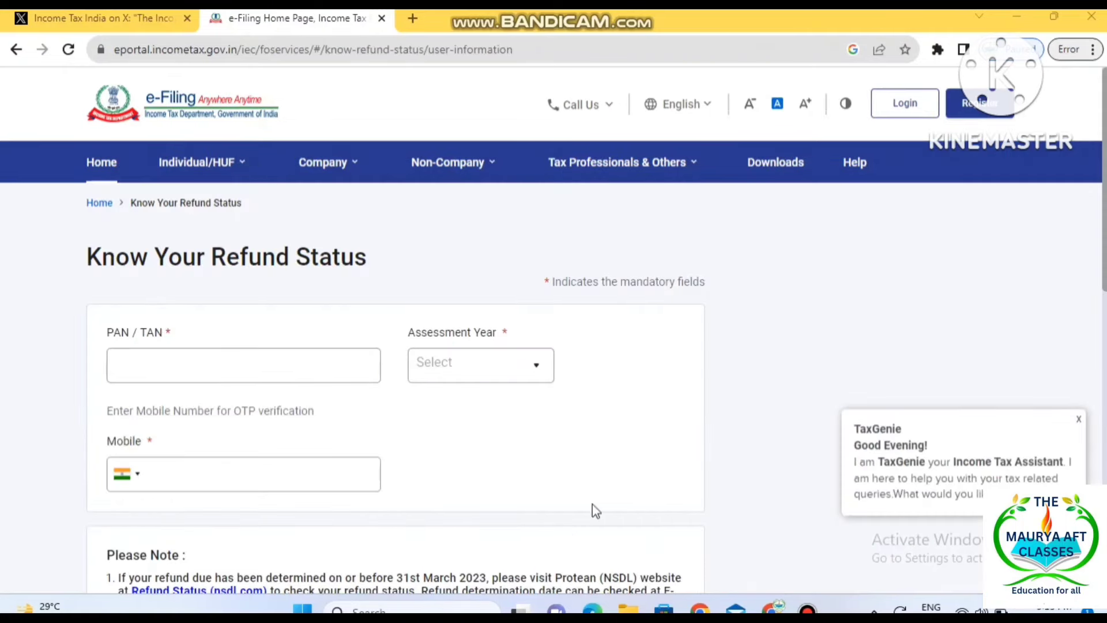
pyautogui.click(481, 363)
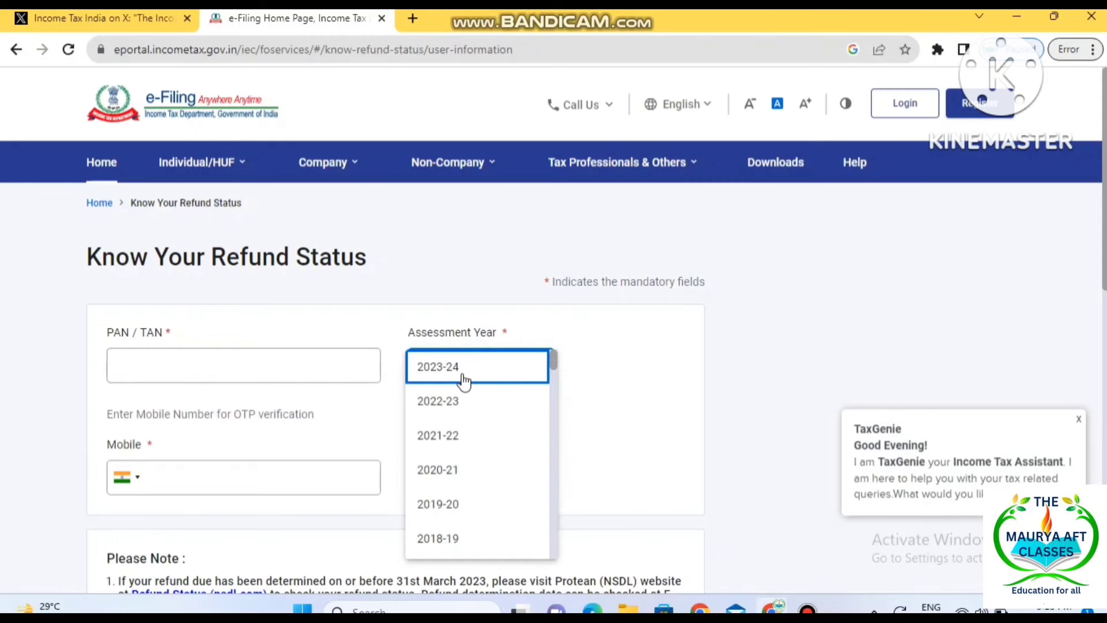
pyautogui.click(191, 464)
pyautogui.click(190, 499)
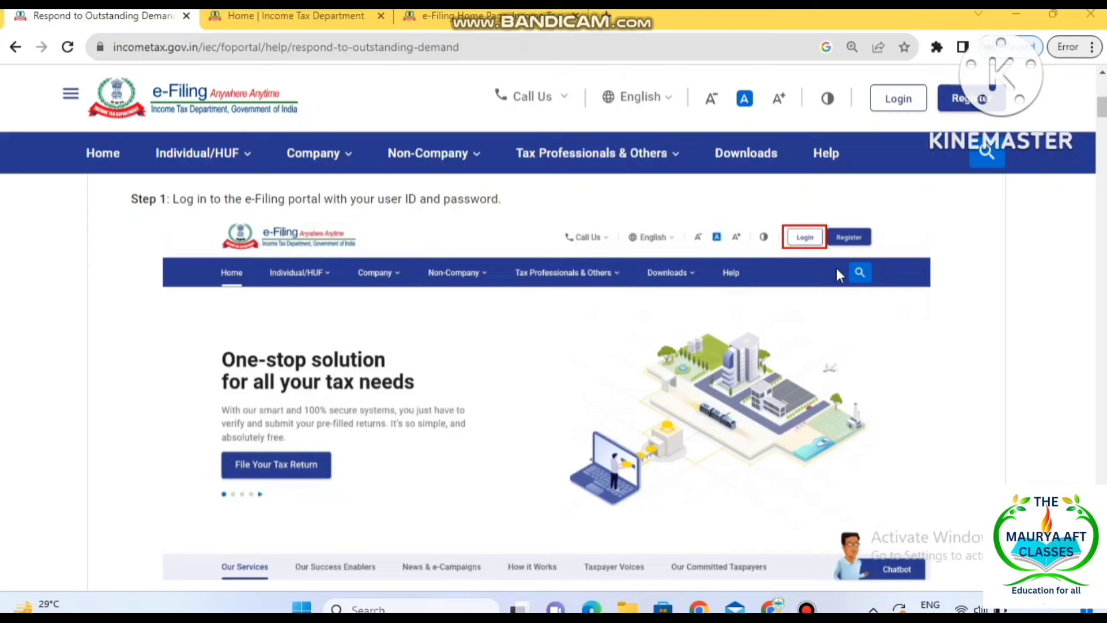
# Step: Examine the Respond to Outstanding Demand guide from the login step through Submit Response to the table of response scenarios
pyautogui.scroll(-7, 562, 438)
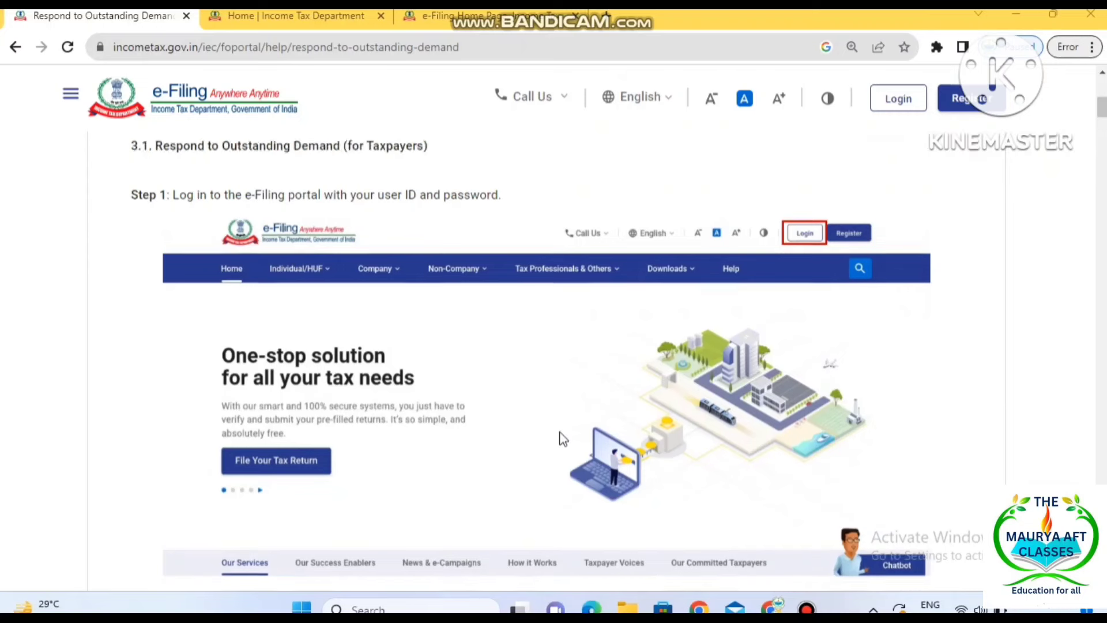
pyautogui.scroll(-1, 561, 439)
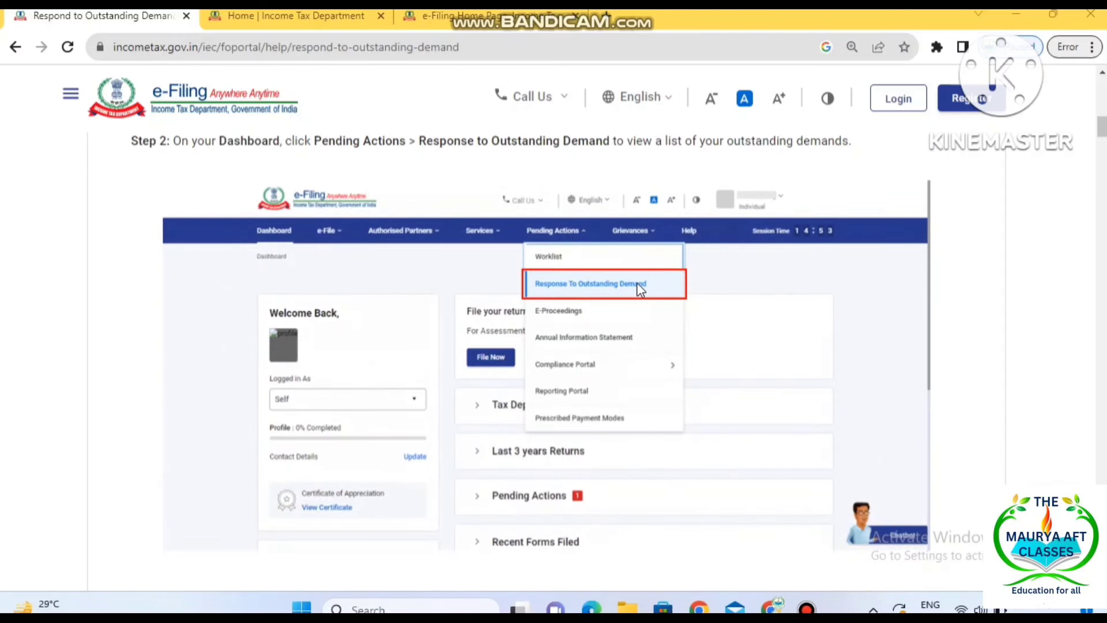
pyautogui.scroll(-7, 636, 283)
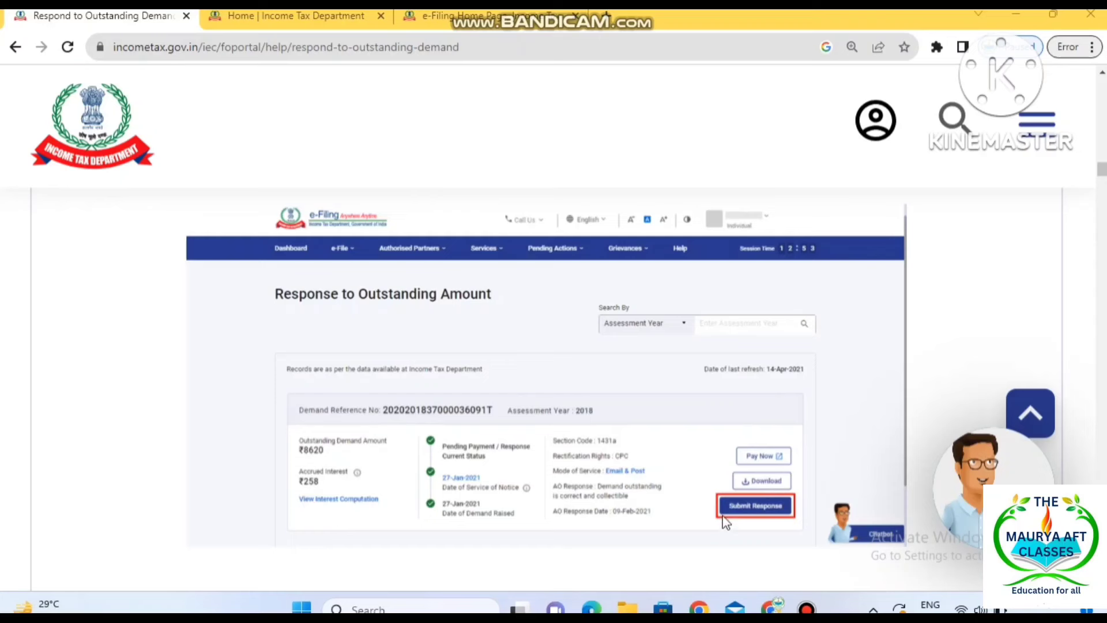
pyautogui.scroll(-5, 771, 519)
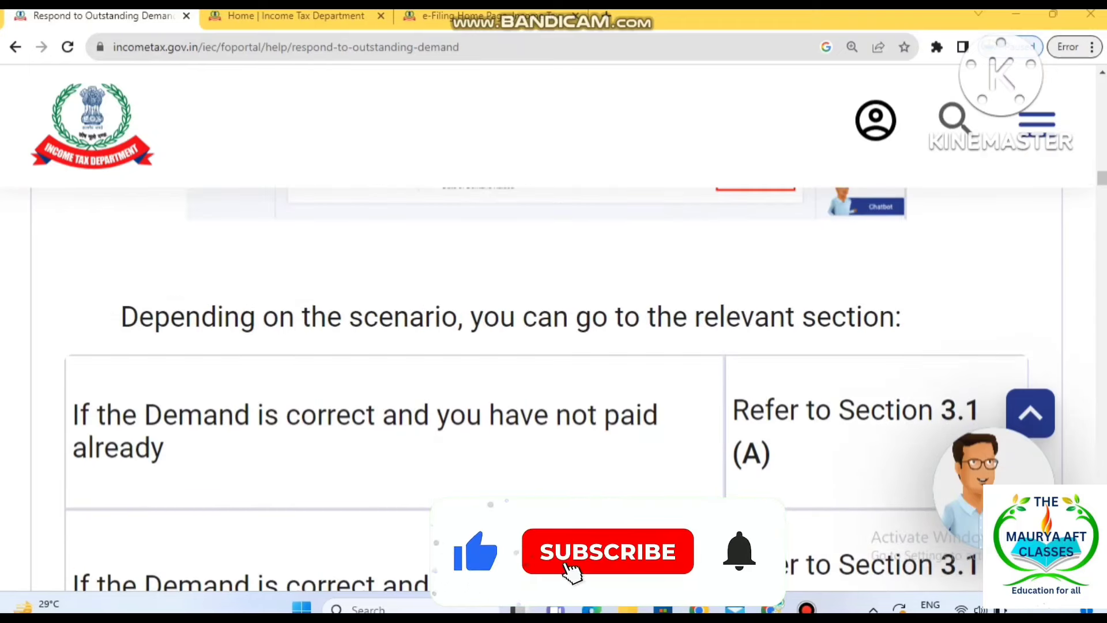
pyautogui.scroll(-1, 751, 504)
pyautogui.hotkey('ctrl', '-')
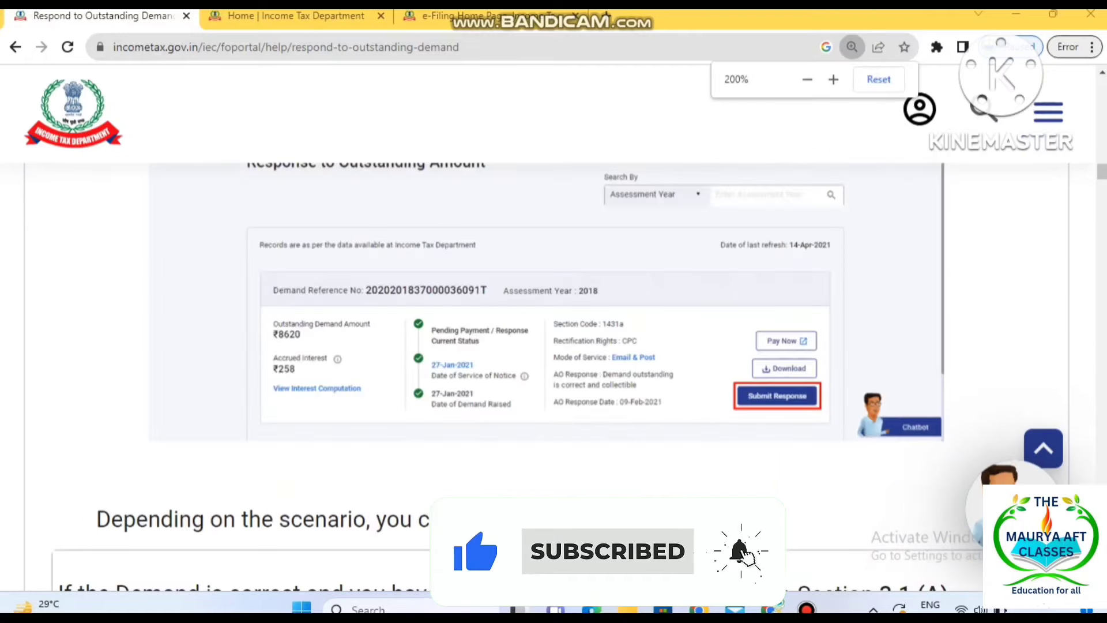
pyautogui.scroll(-3, 752, 503)
pyautogui.scroll(-1, 477, 421)
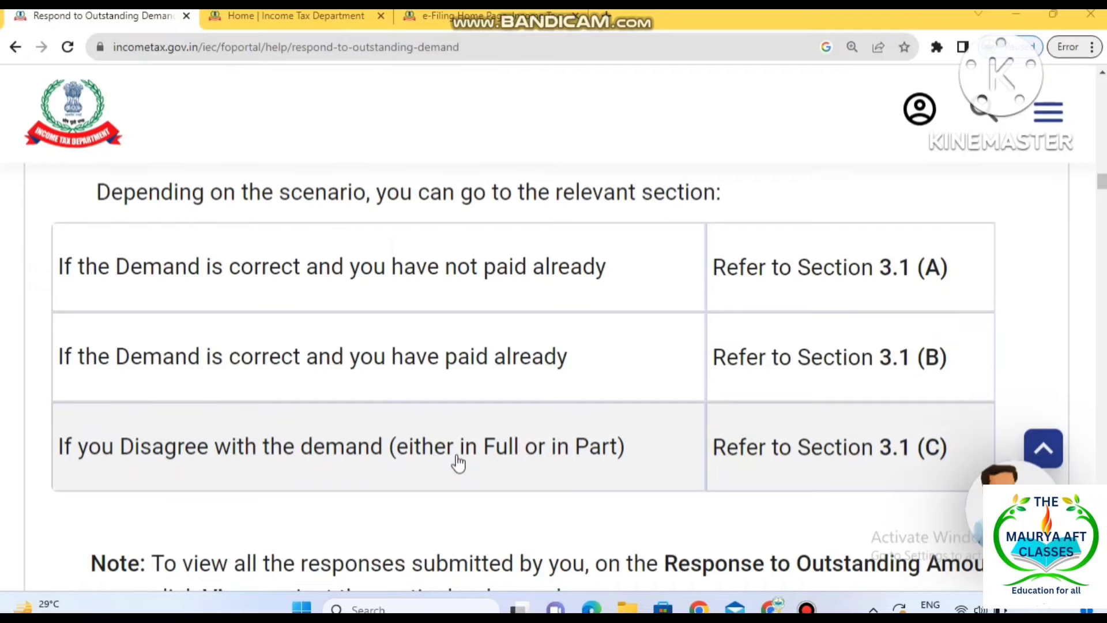
# Step: Read section 3.1 (A) of the guide on submitting a response when the demand is correct and not yet paid
pyautogui.scroll(-5, 458, 463)
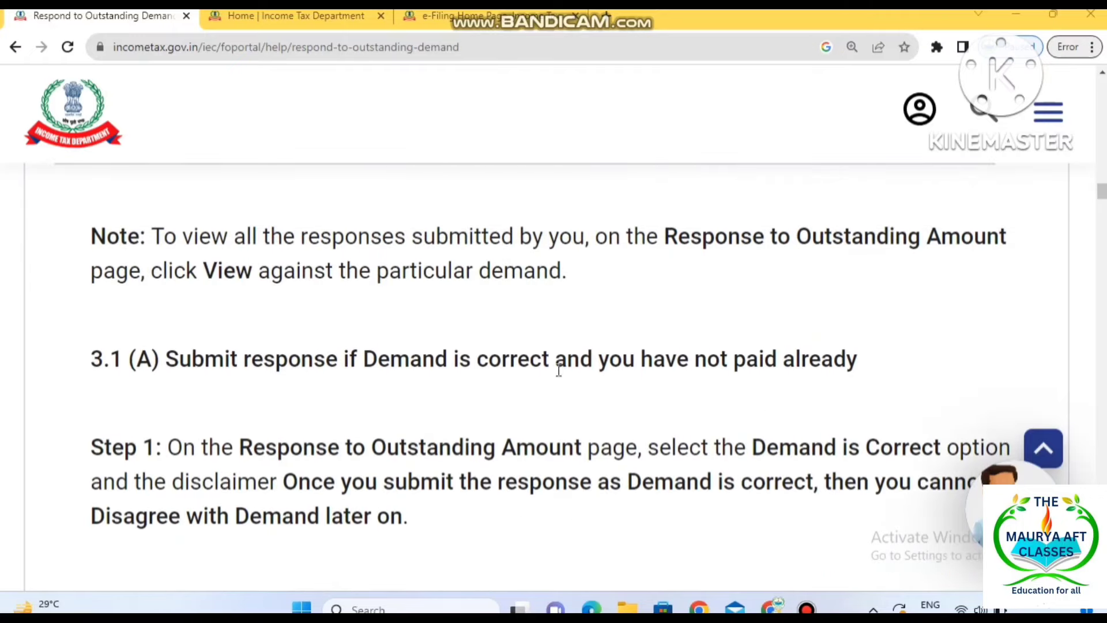
pyautogui.scroll(-8, 714, 364)
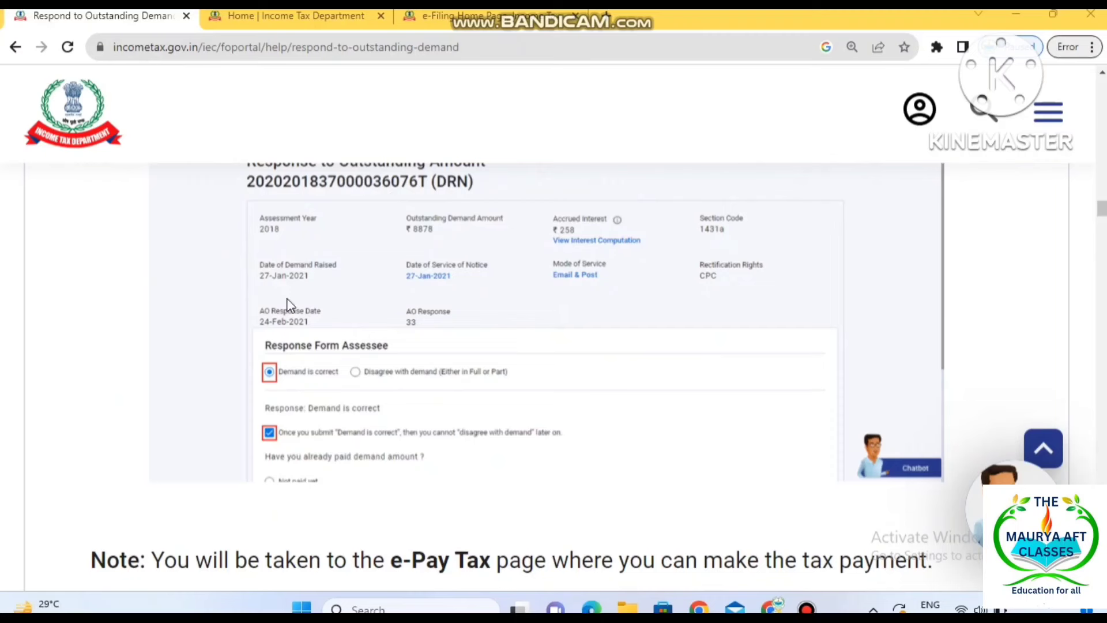
pyautogui.scroll(2, 291, 305)
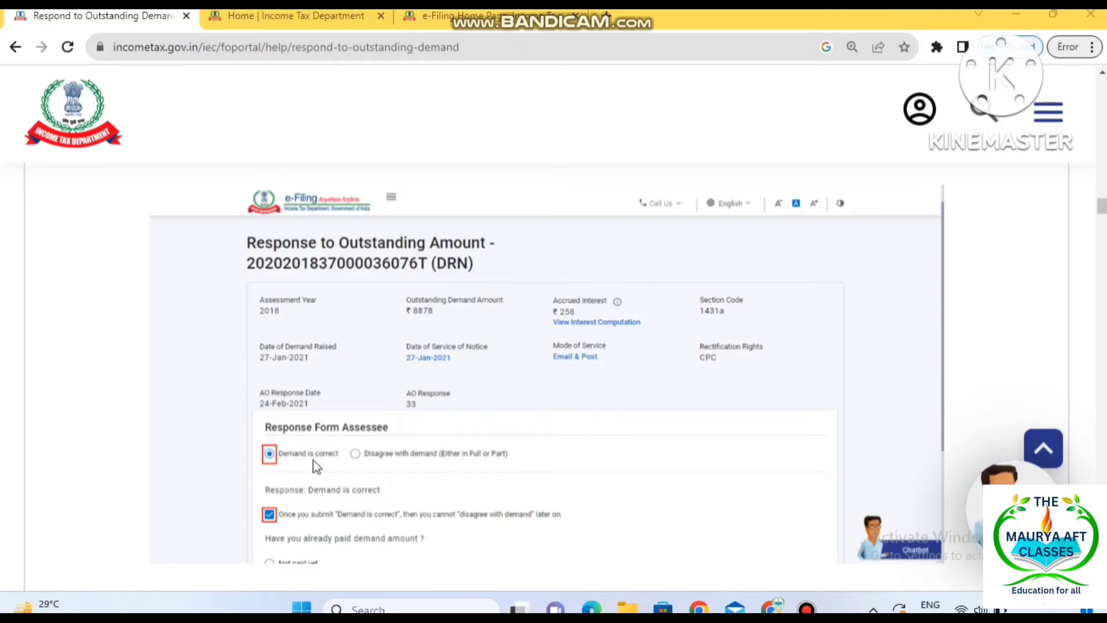
pyautogui.scroll(-1, 313, 461)
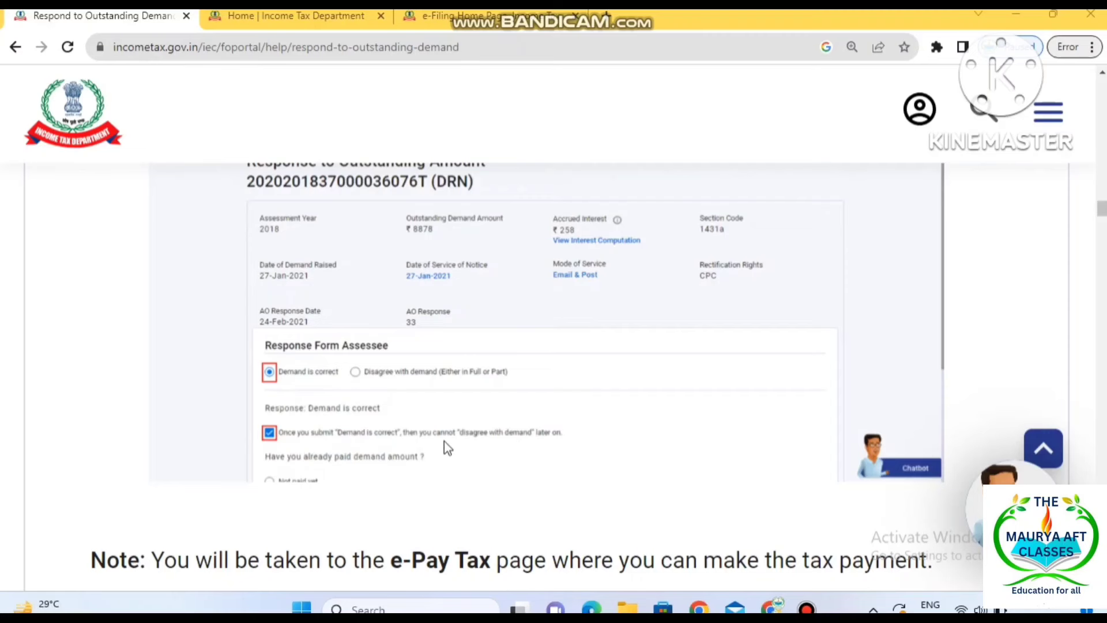
pyautogui.scroll(-2, 737, 476)
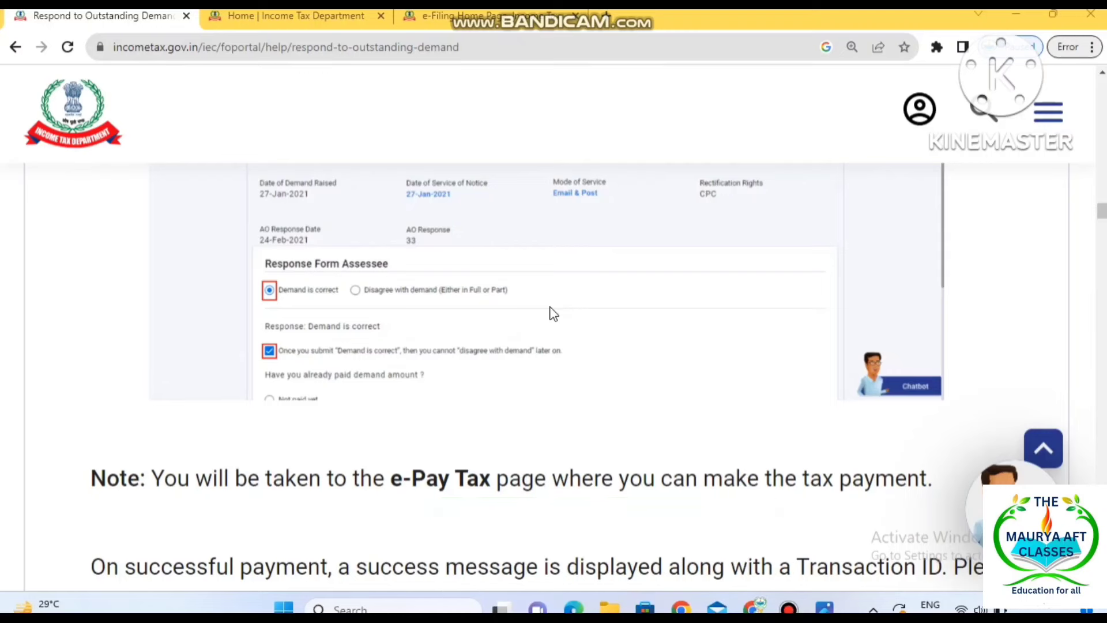
# Step: Read section 3.1 (B) of the guide on responding when the demand is correct and already paid, through the Step 3 challan instructions
pyautogui.scroll(-8, 517, 334)
pyautogui.scroll(3, 517, 334)
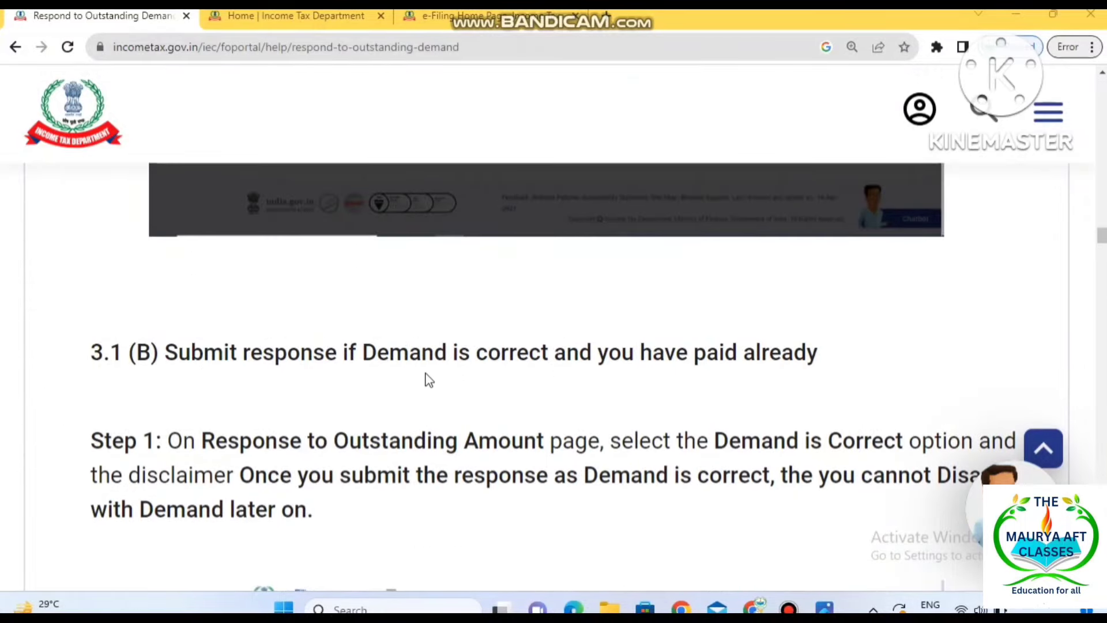
pyautogui.scroll(-3, 773, 379)
pyautogui.scroll(-10, 519, 347)
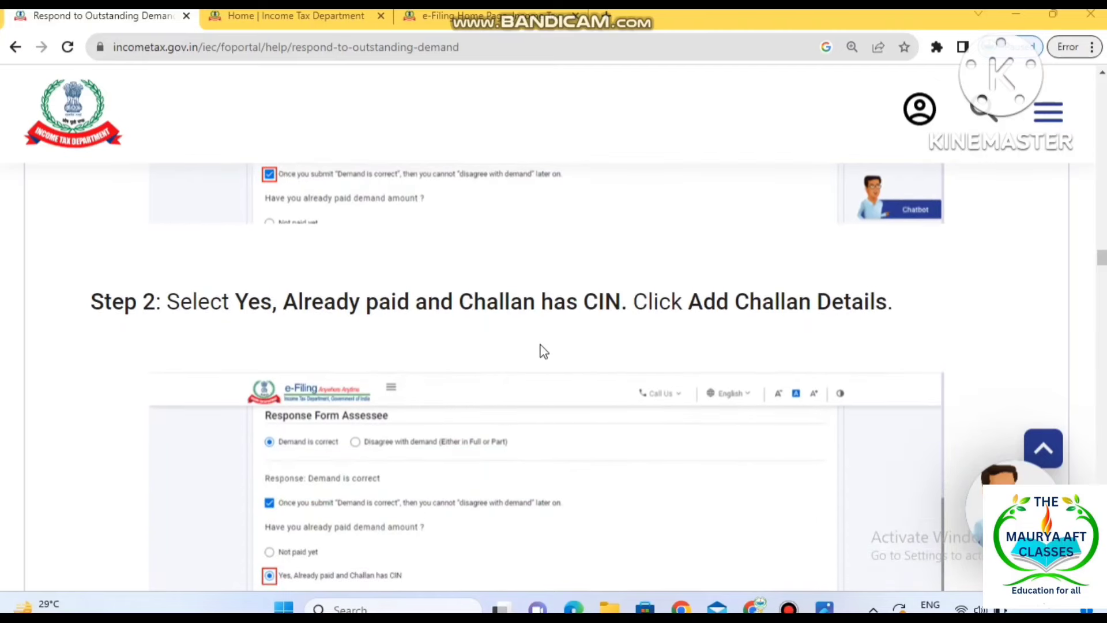
pyautogui.scroll(-4, 544, 351)
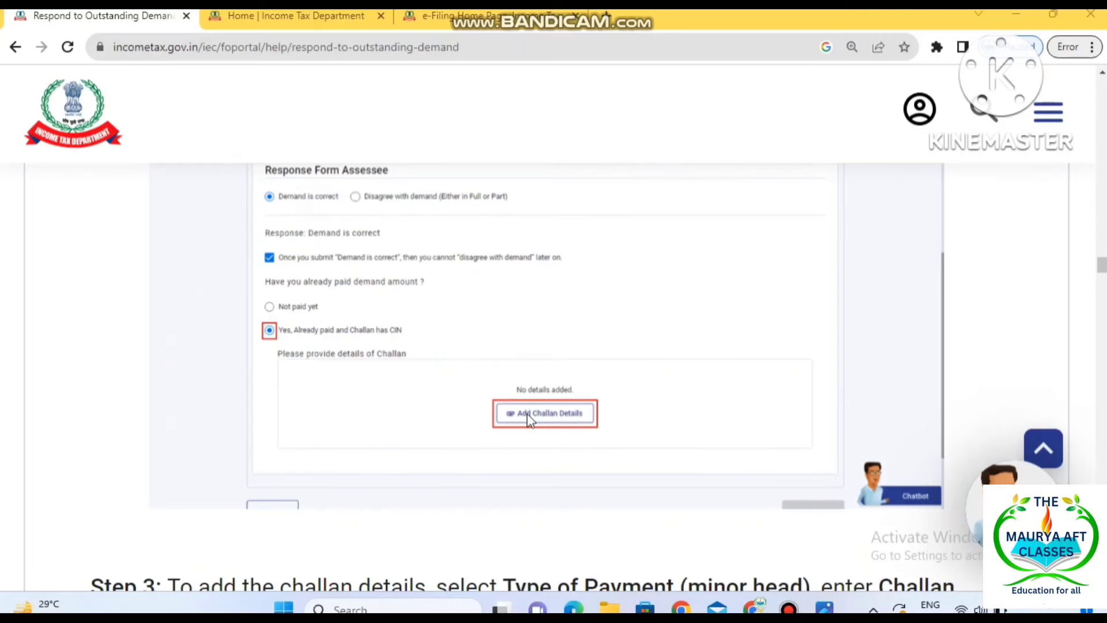
pyautogui.scroll(-4, 567, 425)
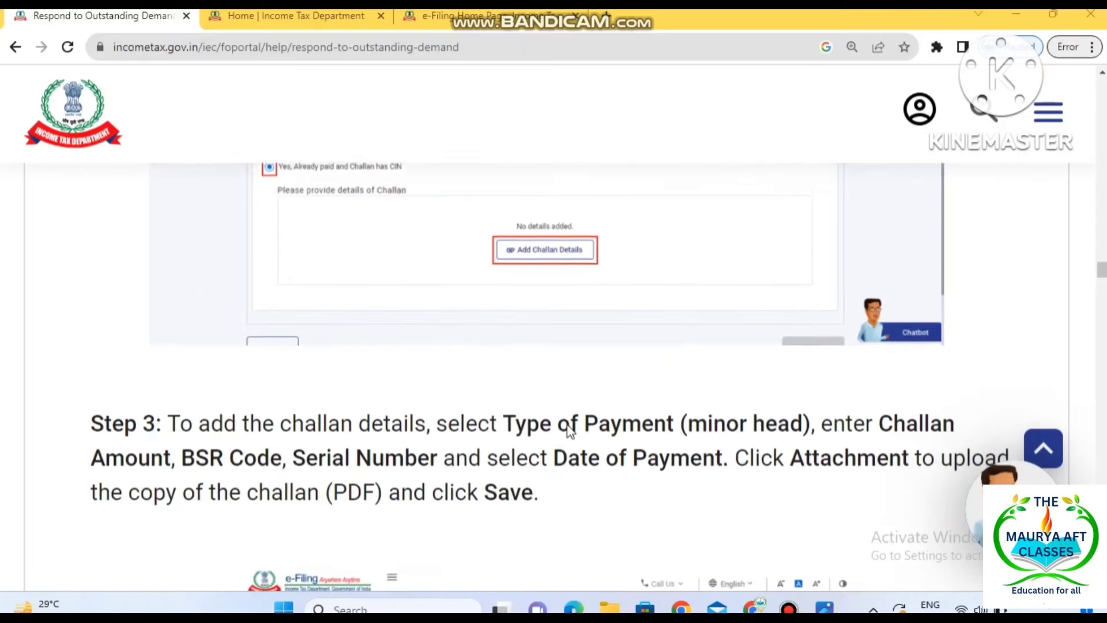
pyautogui.scroll(4, 569, 427)
pyautogui.scroll(-4, 570, 428)
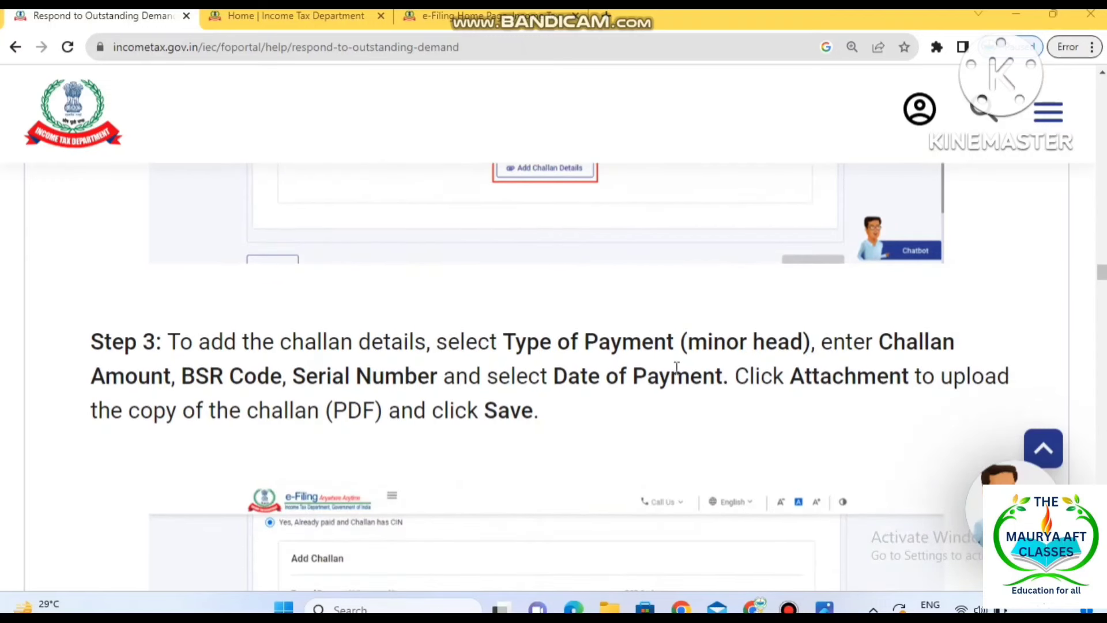
pyautogui.scroll(1, 547, 273)
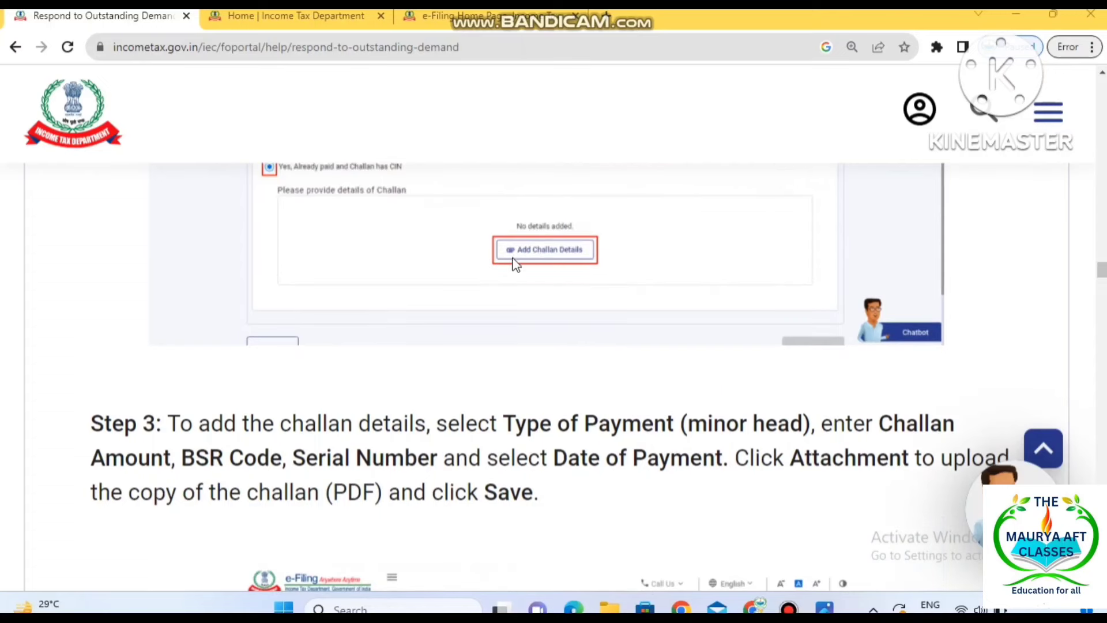
# Step: Examine the Add Challan form example, the attachment size note and Step 4 on submitting the response with the challan details
pyautogui.scroll(-6, 636, 416)
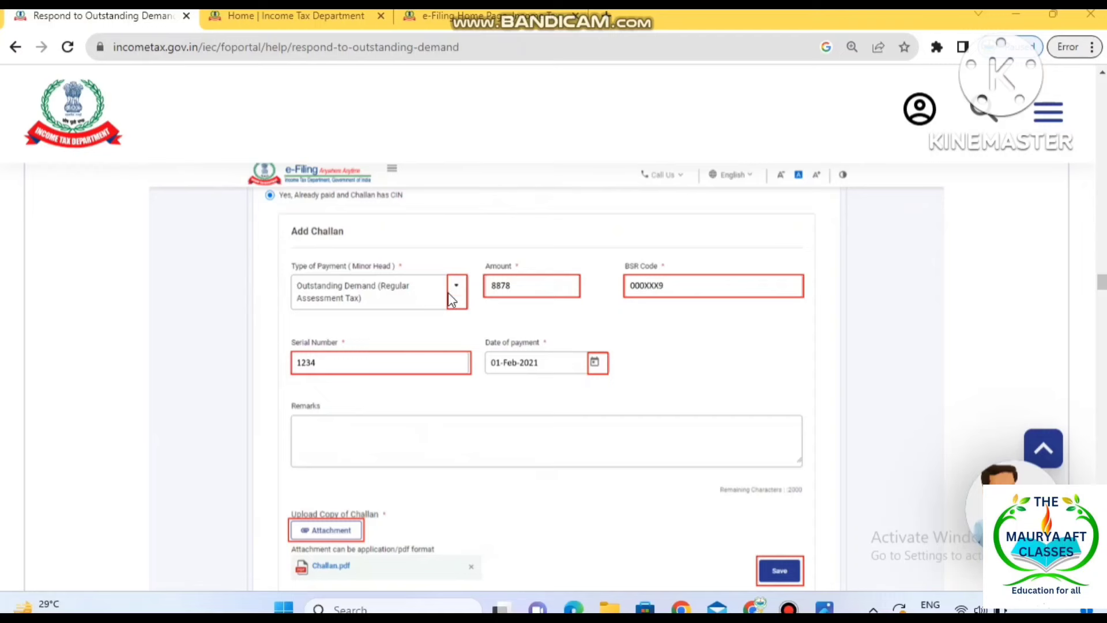
pyautogui.scroll(-3, 496, 452)
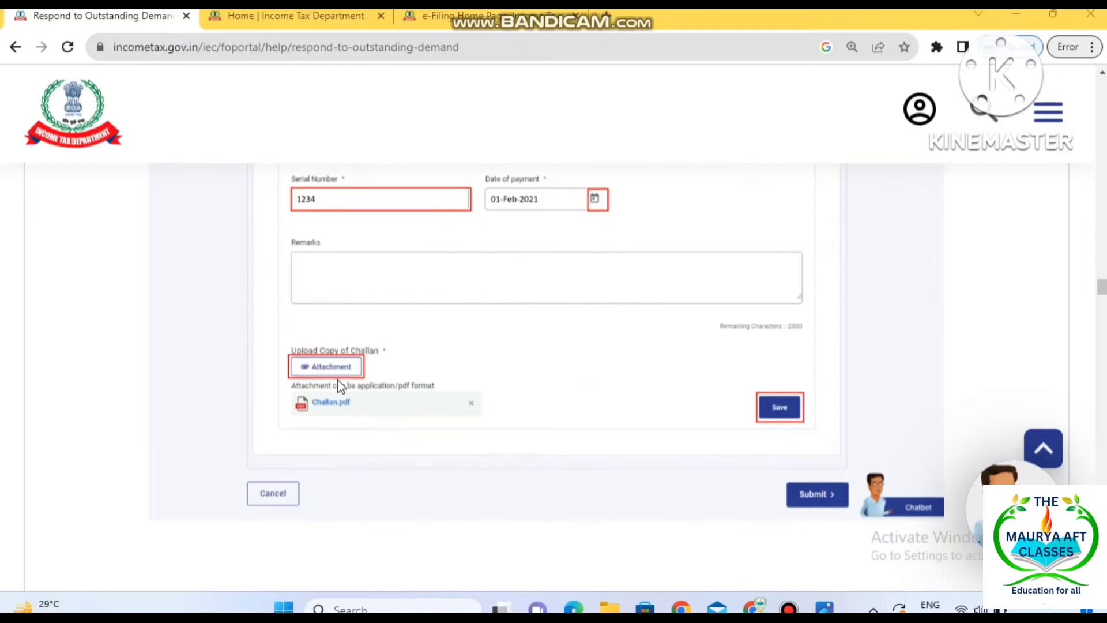
pyautogui.scroll(-3, 417, 389)
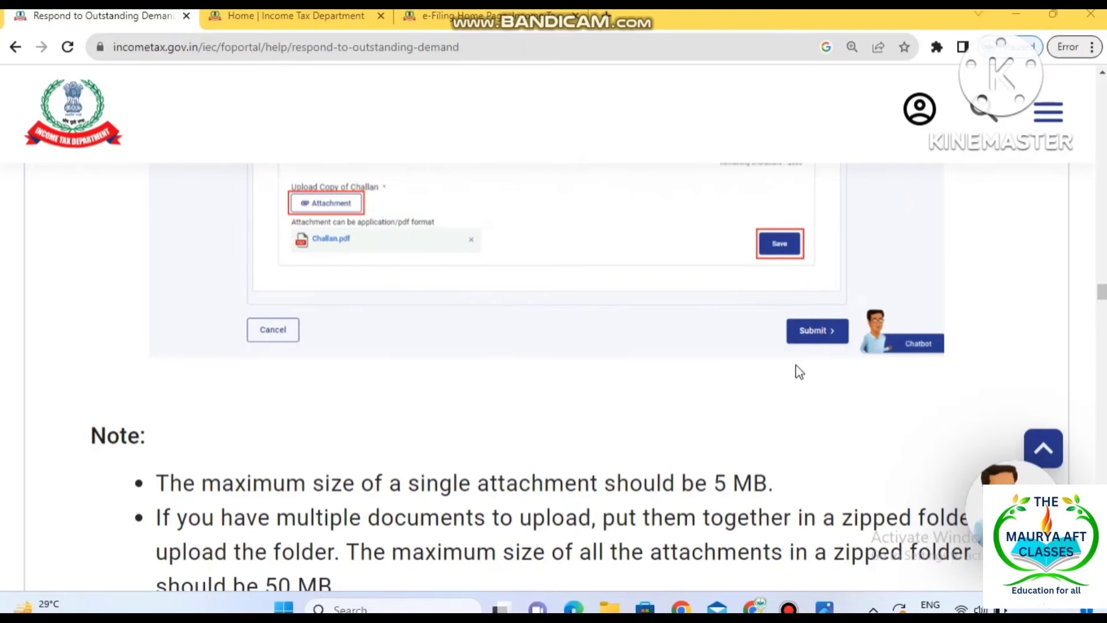
pyautogui.scroll(-4, 800, 373)
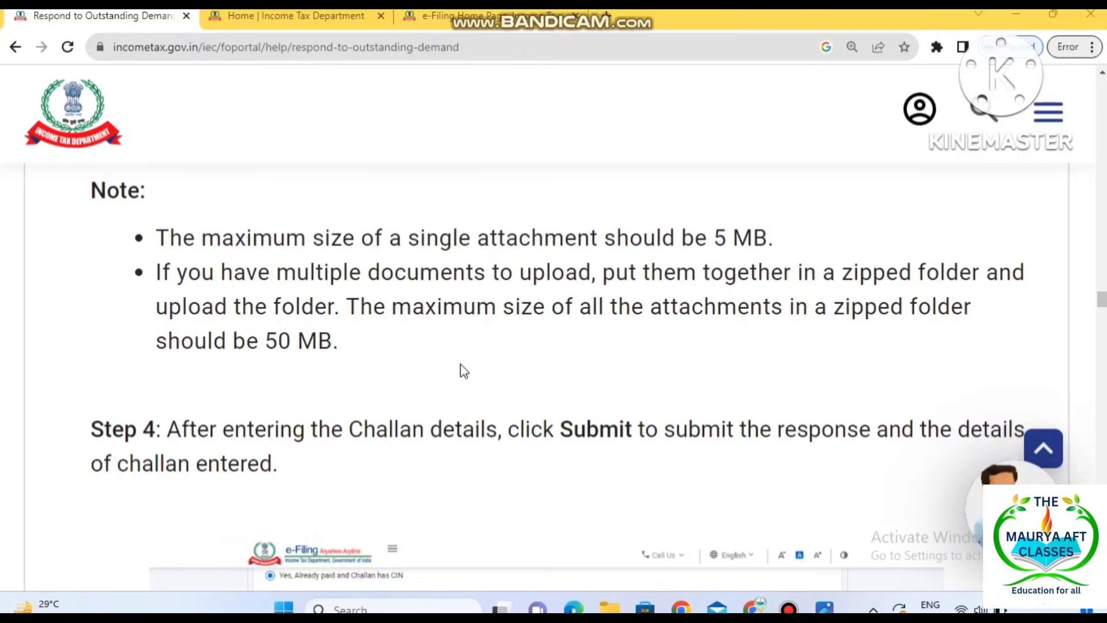
pyautogui.scroll(-4, 460, 371)
pyautogui.scroll(1, 465, 370)
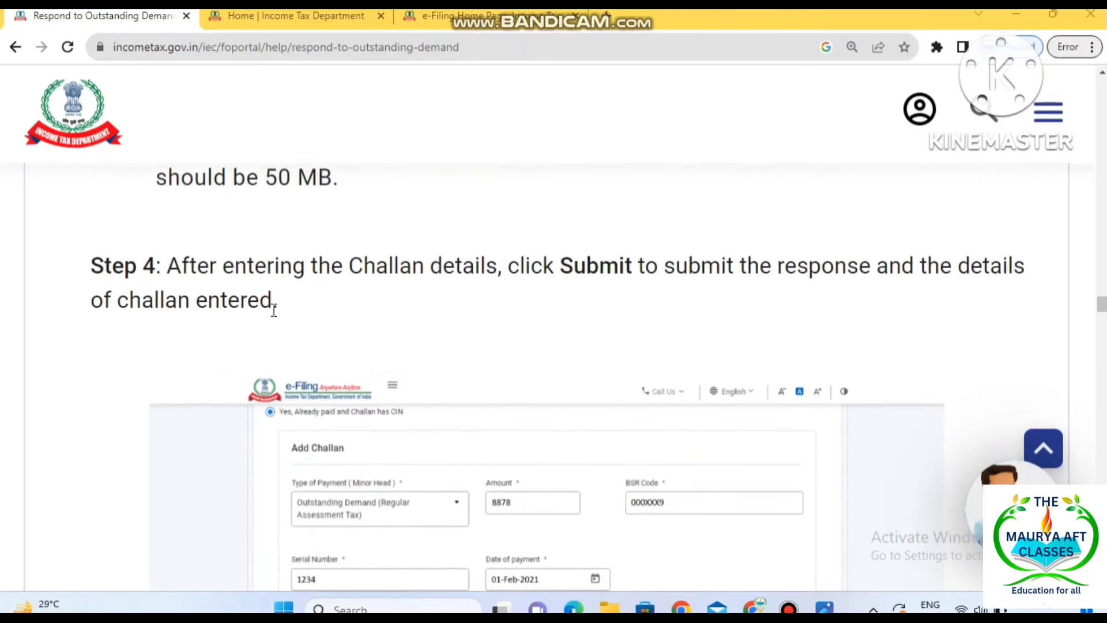
pyautogui.scroll(-2, 614, 311)
pyautogui.scroll(-3, 613, 306)
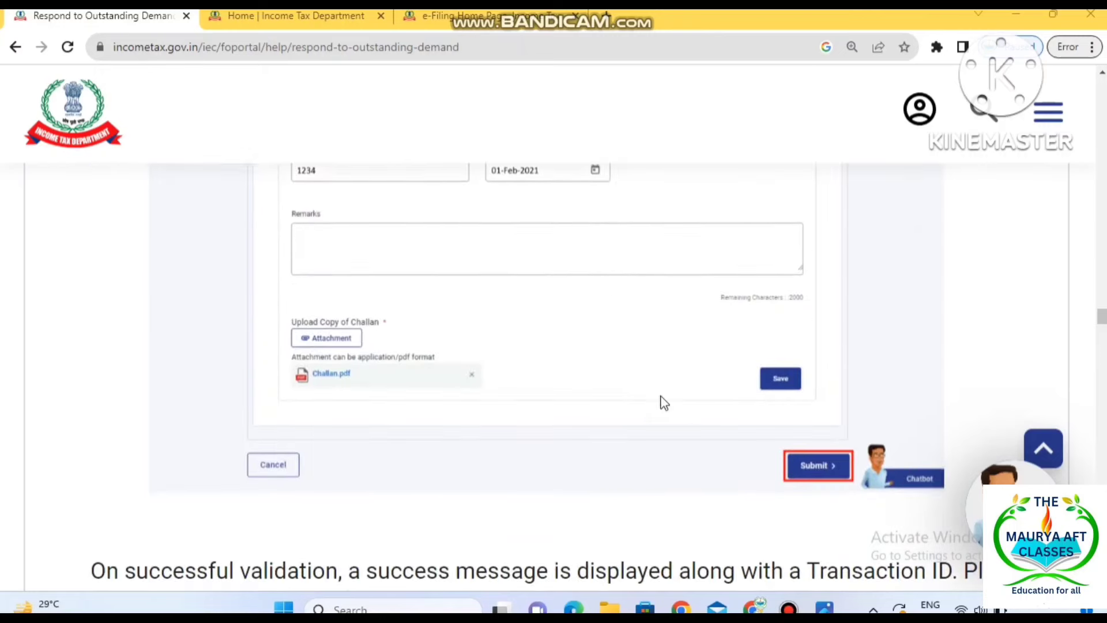
pyautogui.scroll(-7, 618, 347)
pyautogui.scroll(-3, 618, 347)
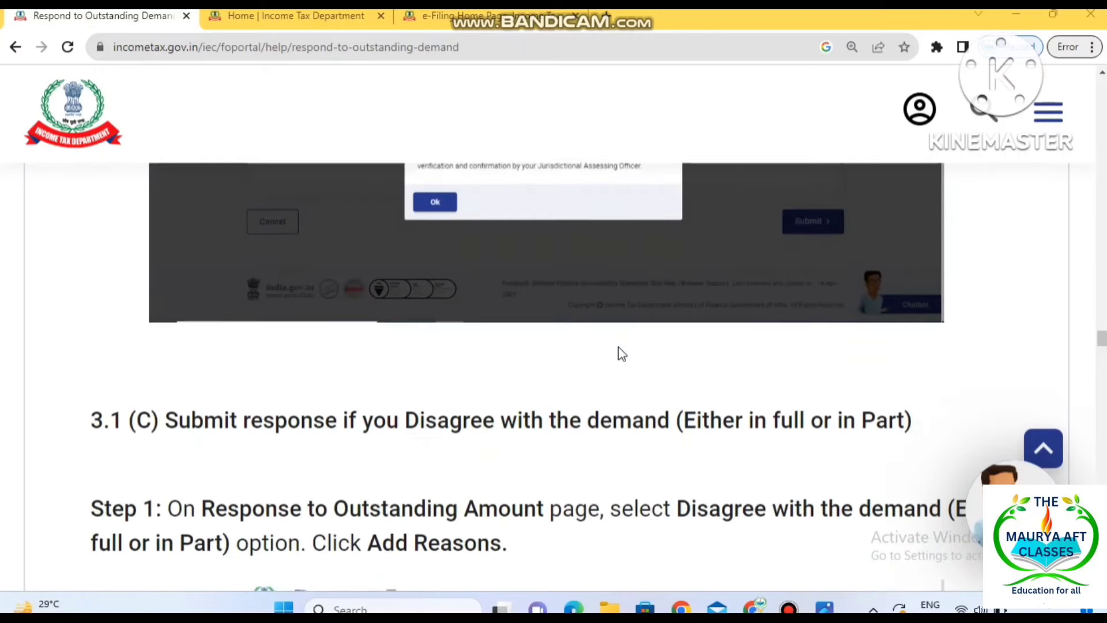
# Step: Read section 3.1 (C) on disagreeing with the demand in full or in part, including the list of selectable reasons
pyautogui.scroll(-1, 614, 357)
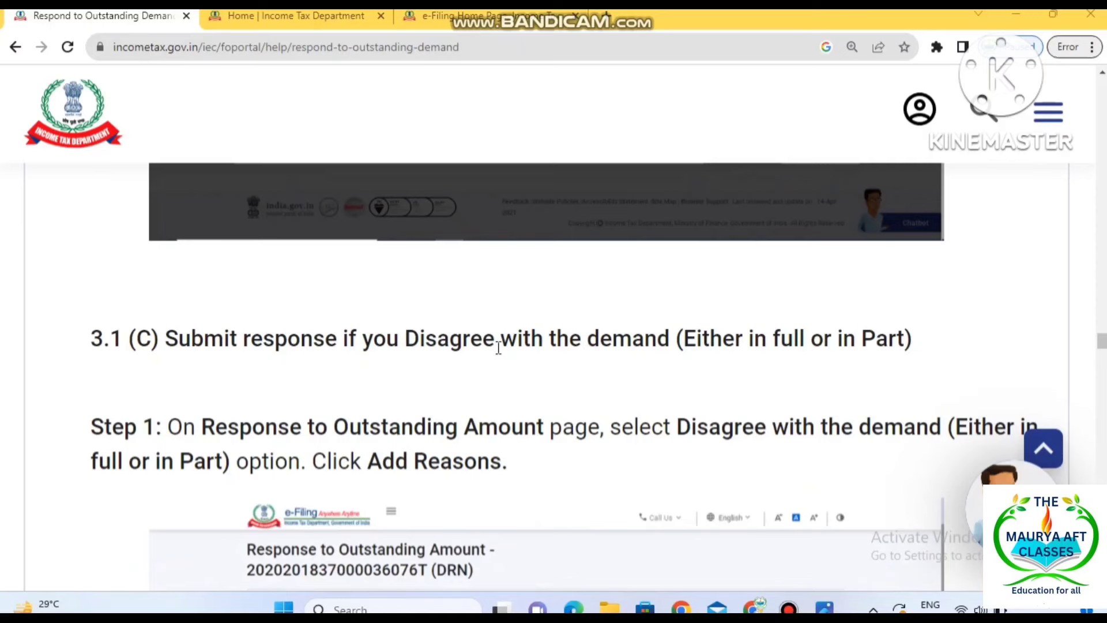
pyautogui.scroll(-7, 499, 349)
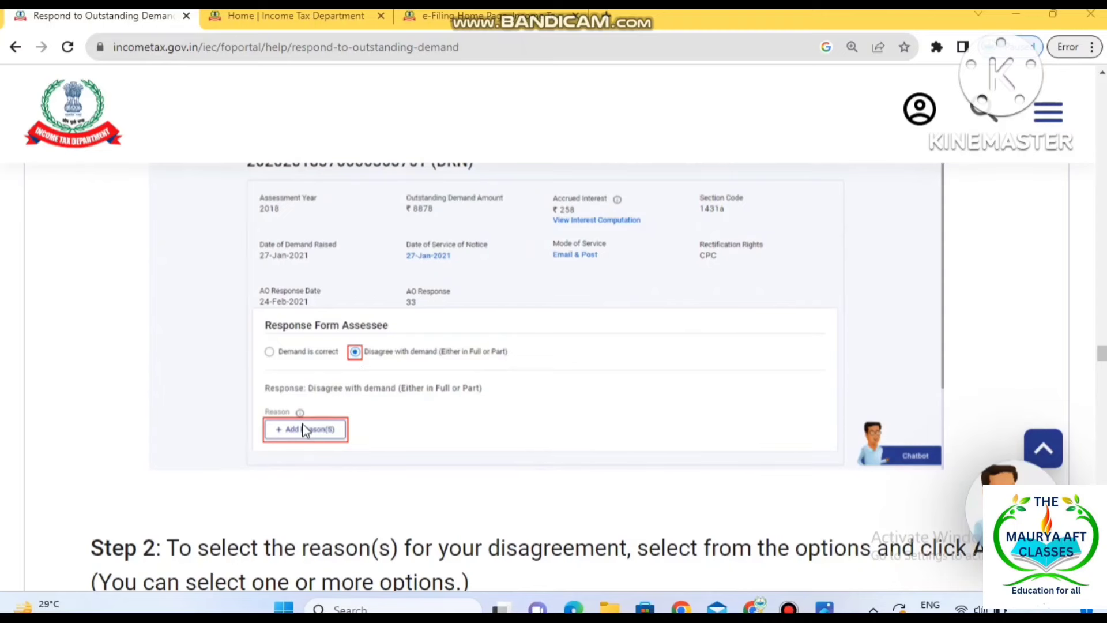
pyautogui.scroll(-6, 332, 411)
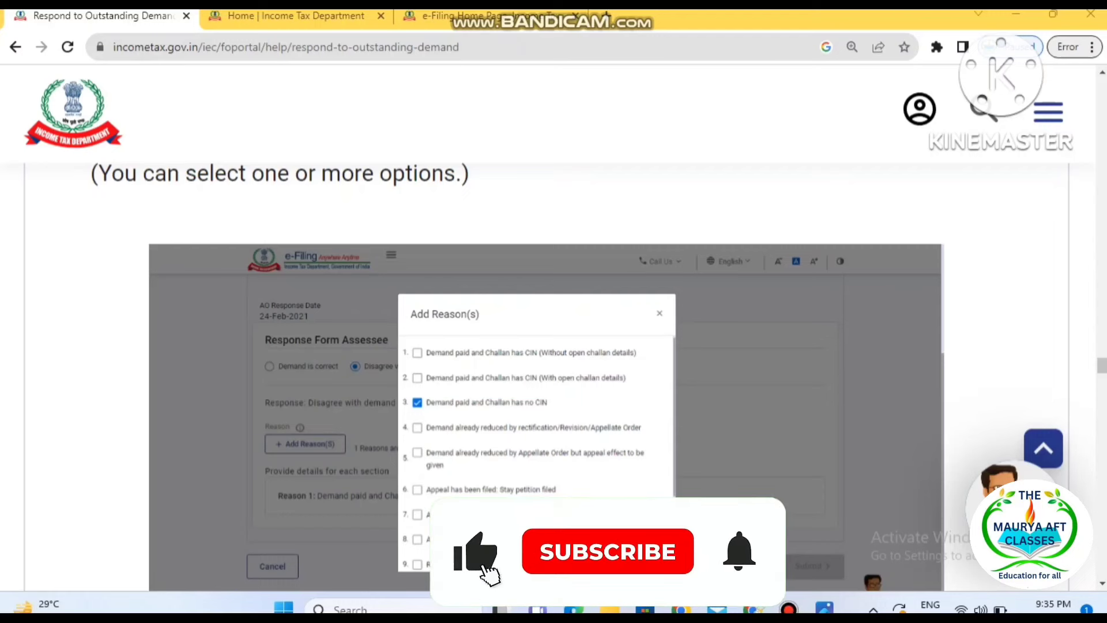
pyautogui.scroll(-8, 653, 465)
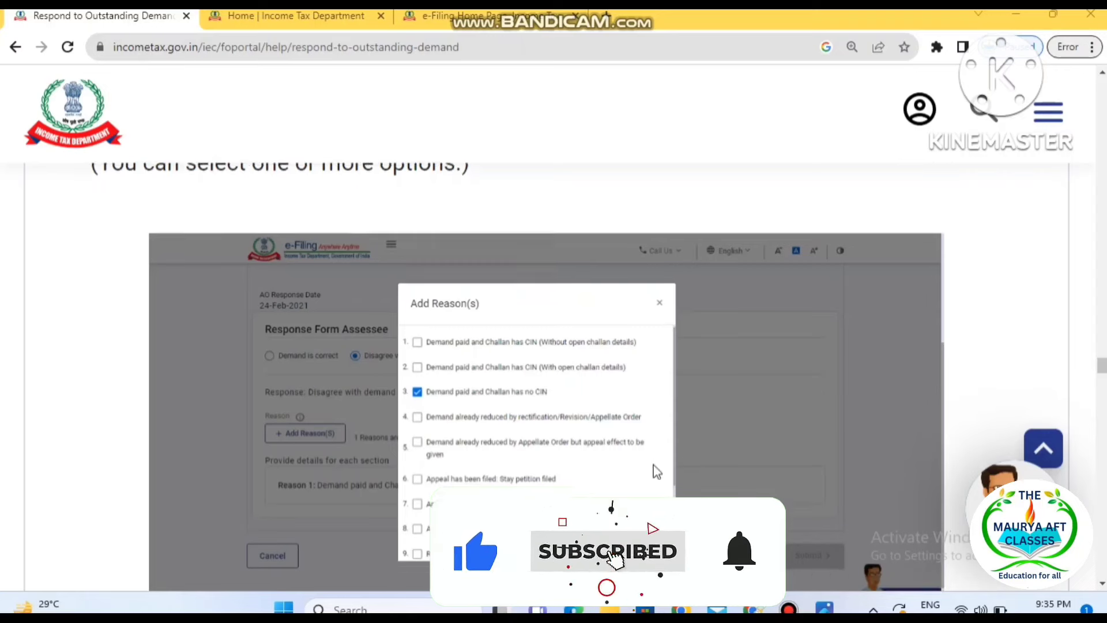
pyautogui.scroll(2, 655, 470)
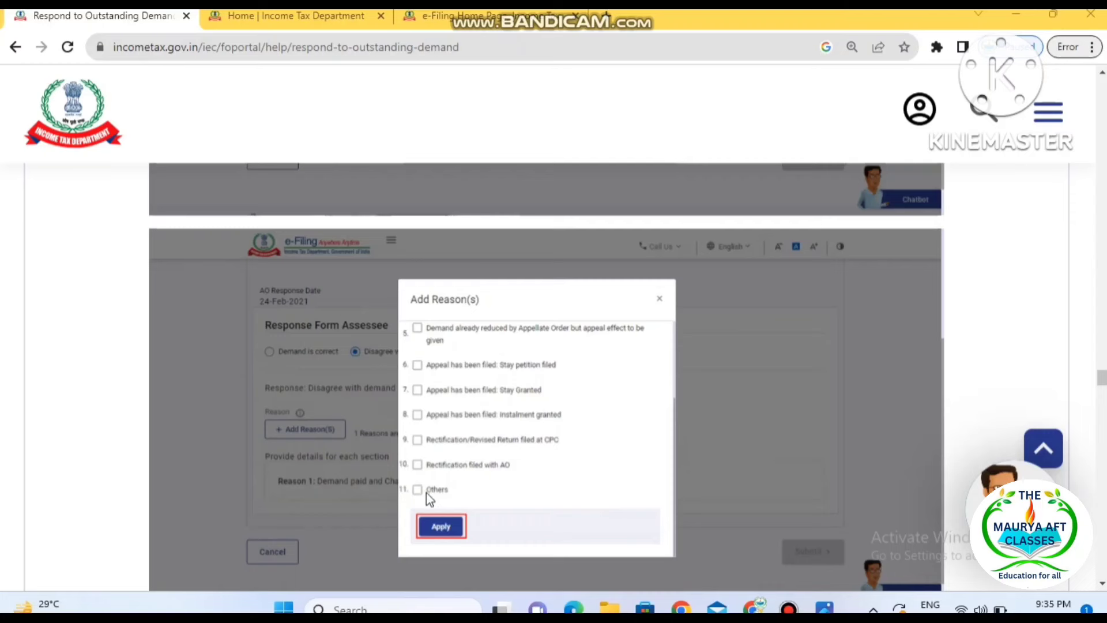
pyautogui.scroll(-2, 676, 342)
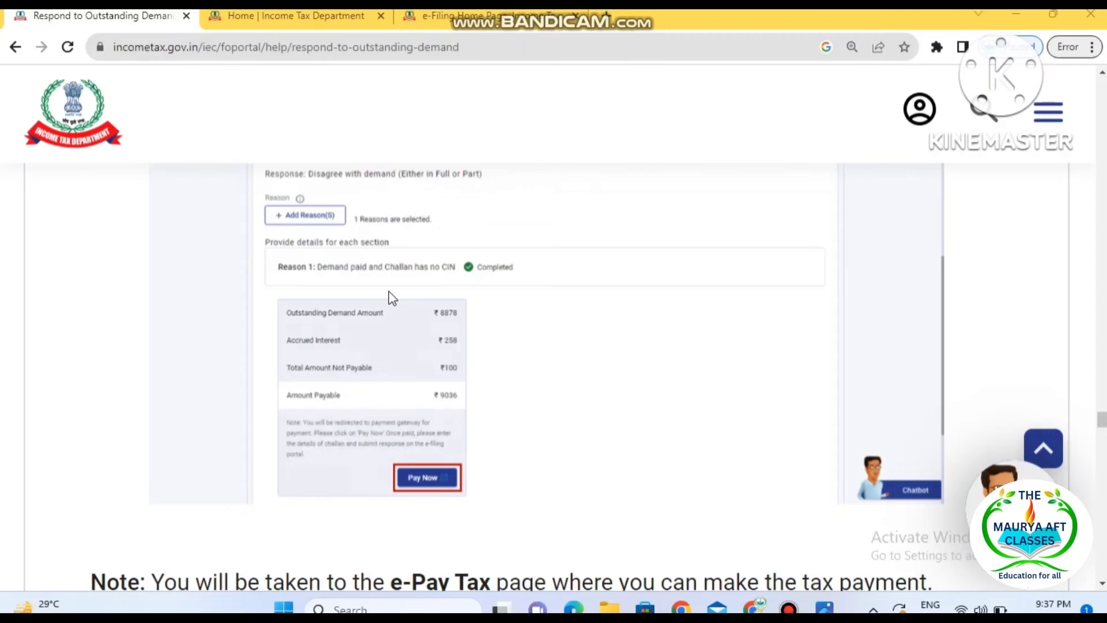
# Step: Review the rest of section 3.1 (C), covering the Pay Now example, response submission, Step 6 confirmation and the Transaction ID note
pyautogui.scroll(-1, 475, 483)
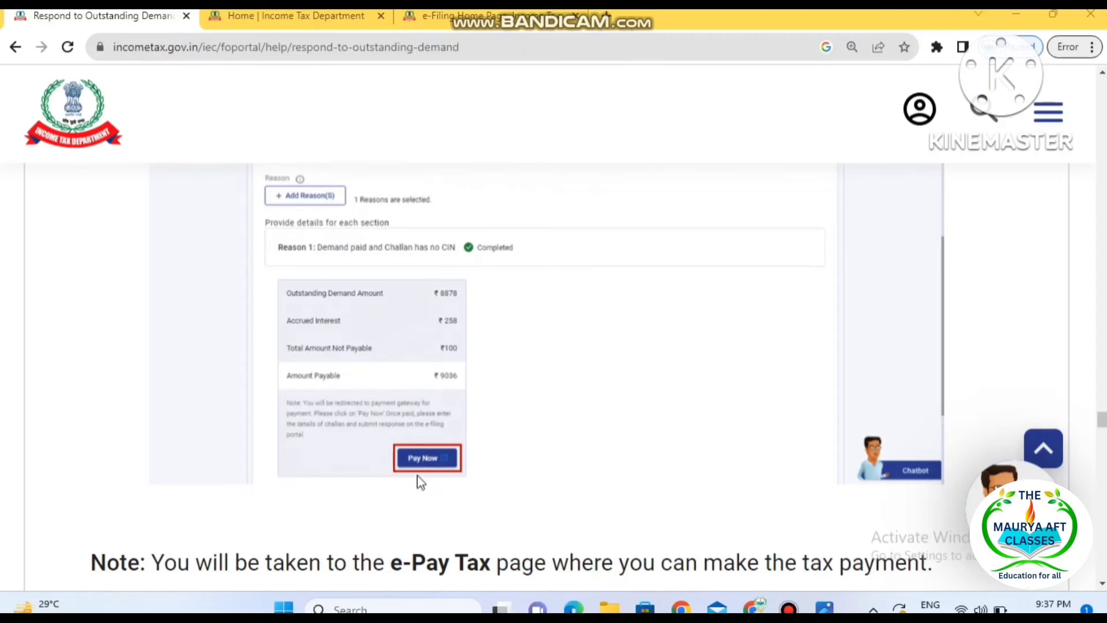
pyautogui.scroll(-8, 444, 410)
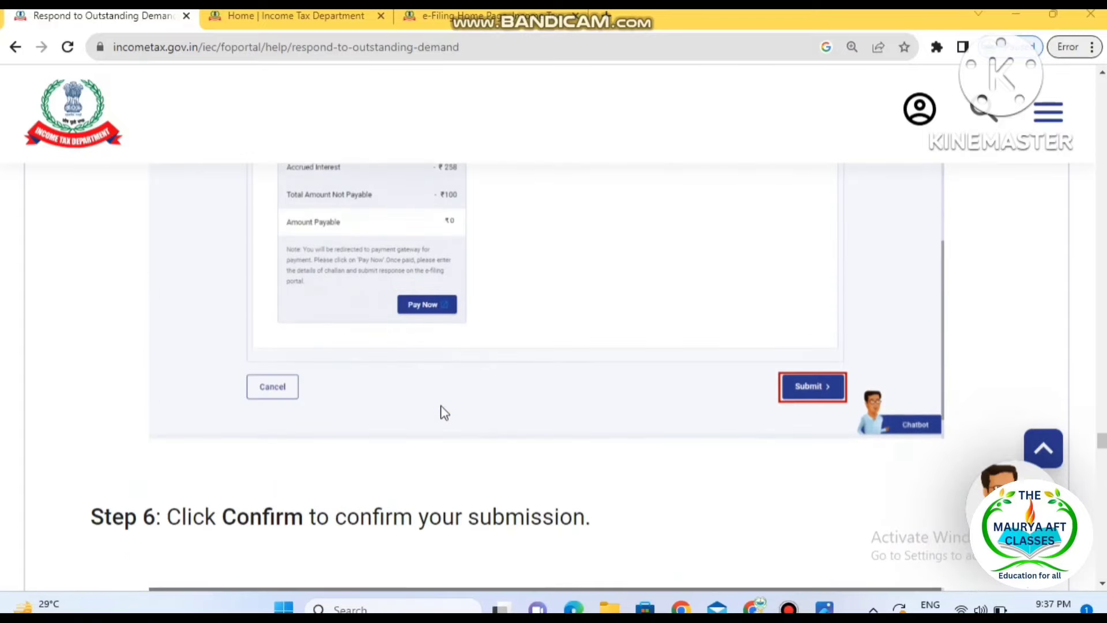
pyautogui.scroll(1, 444, 321)
pyautogui.scroll(1, 443, 321)
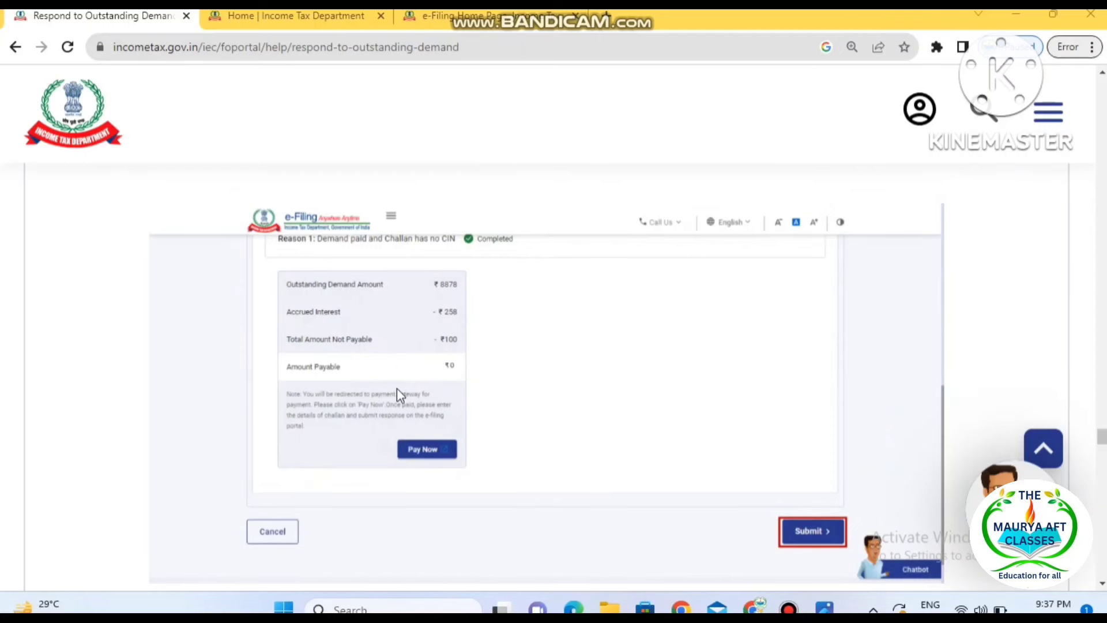
pyautogui.scroll(-8, 398, 394)
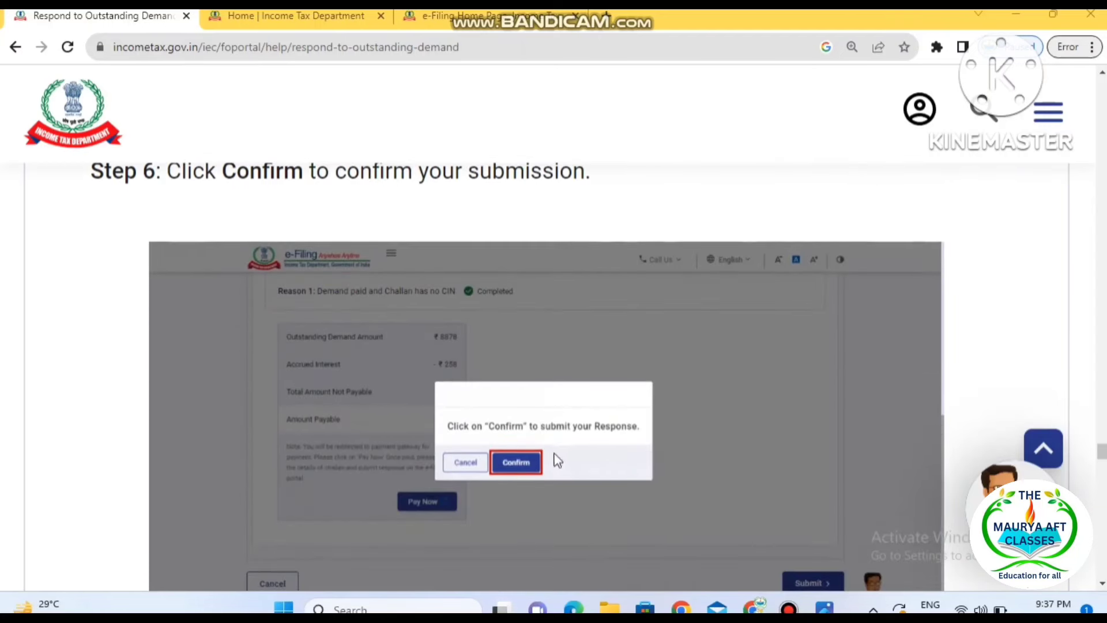
pyautogui.scroll(-5, 523, 465)
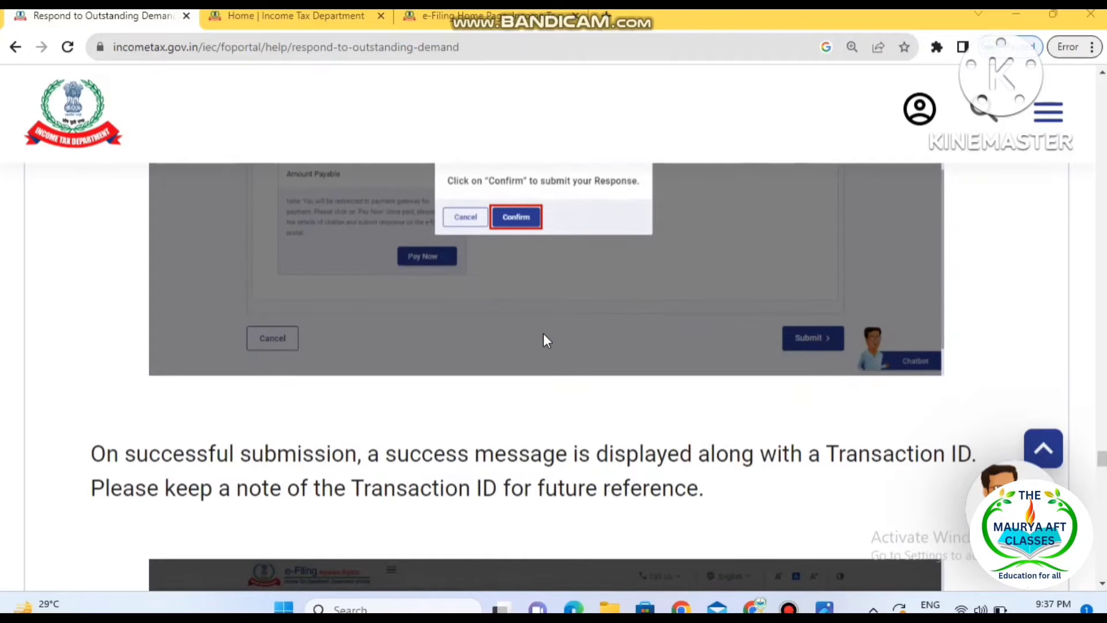
pyautogui.scroll(-7, 544, 339)
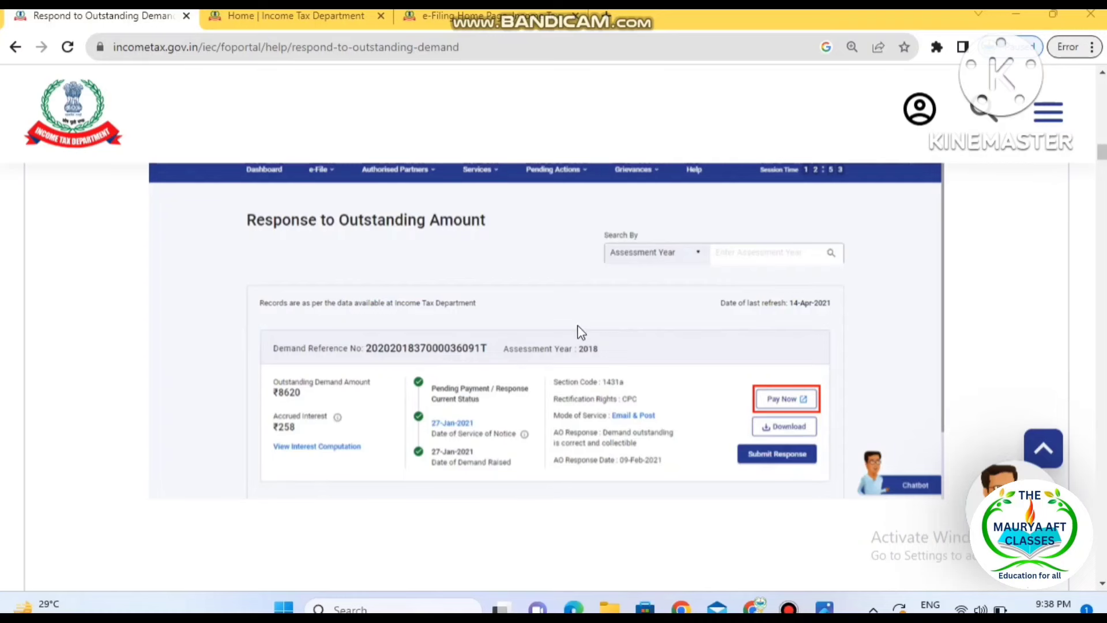
# Step: Revisit the guide's example of reaching Response To Outstanding Demand through Pending Actions
pyautogui.scroll(10, 538, 383)
pyautogui.scroll(-1, 539, 384)
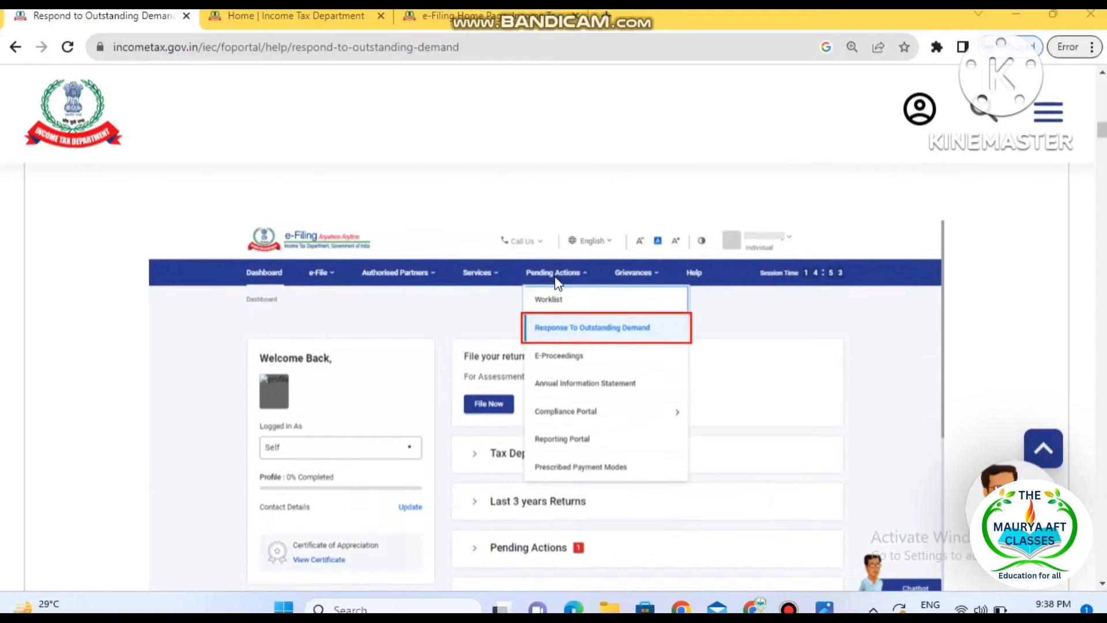
pyautogui.scroll(-8, 624, 335)
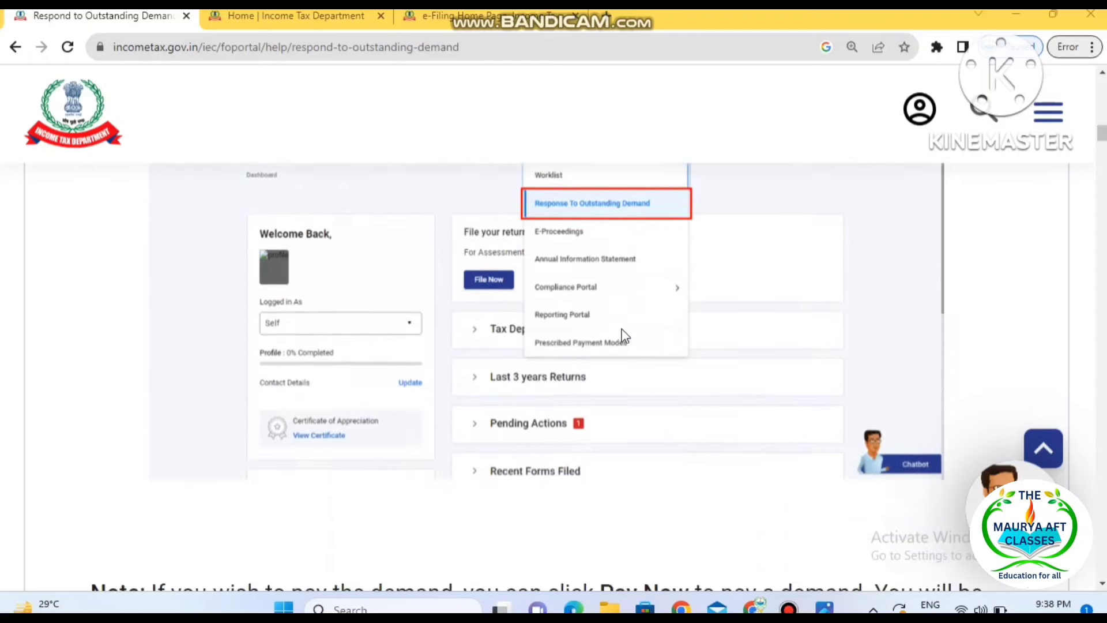